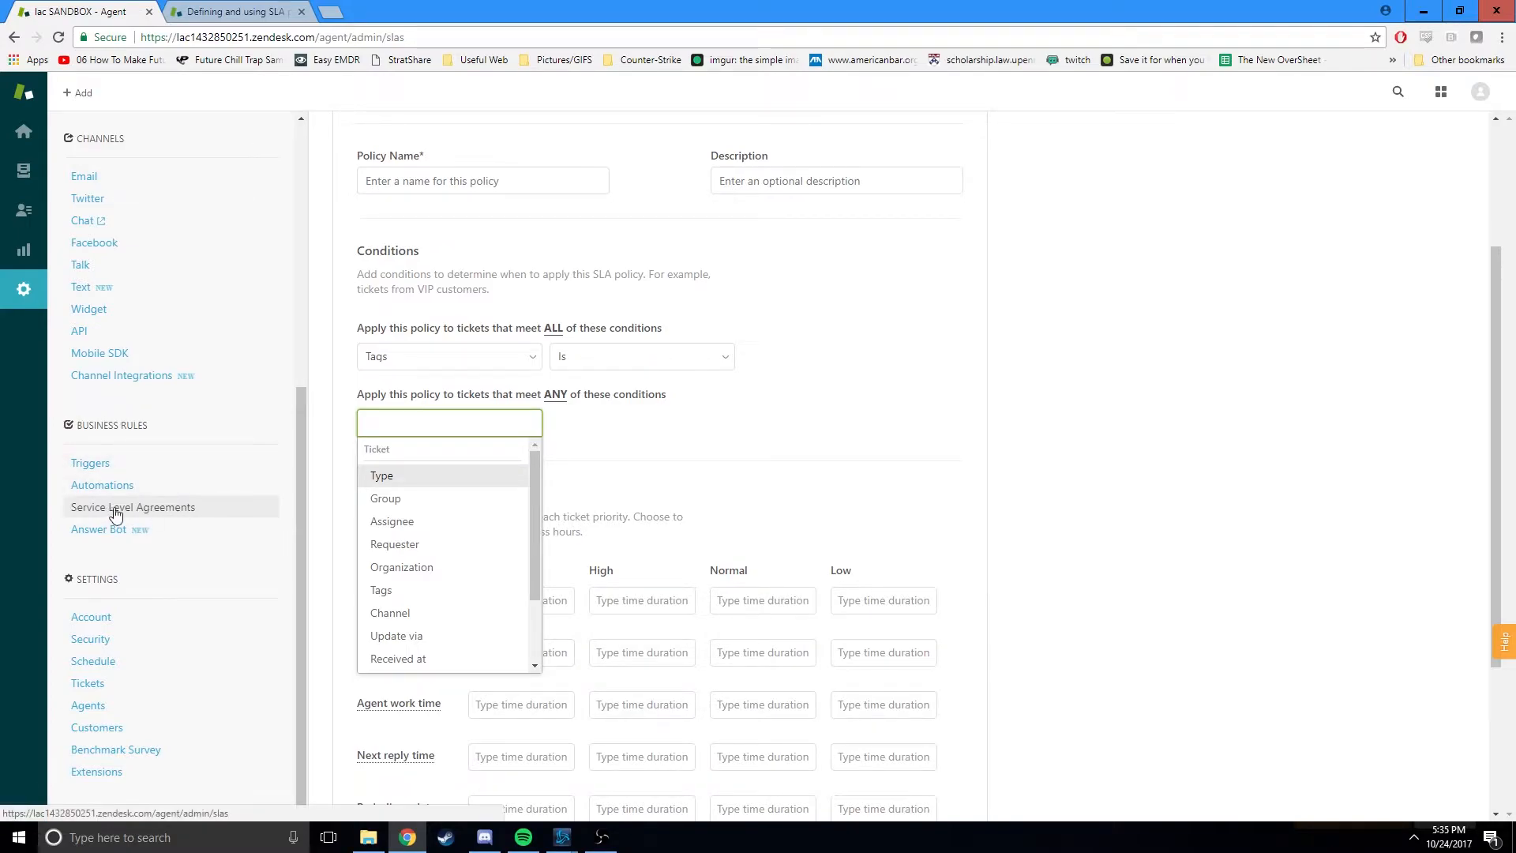
- Start a new service level agreement policy named "SLA Policy 1" with the description "Our SLA Policy"
left_click(150, 514)
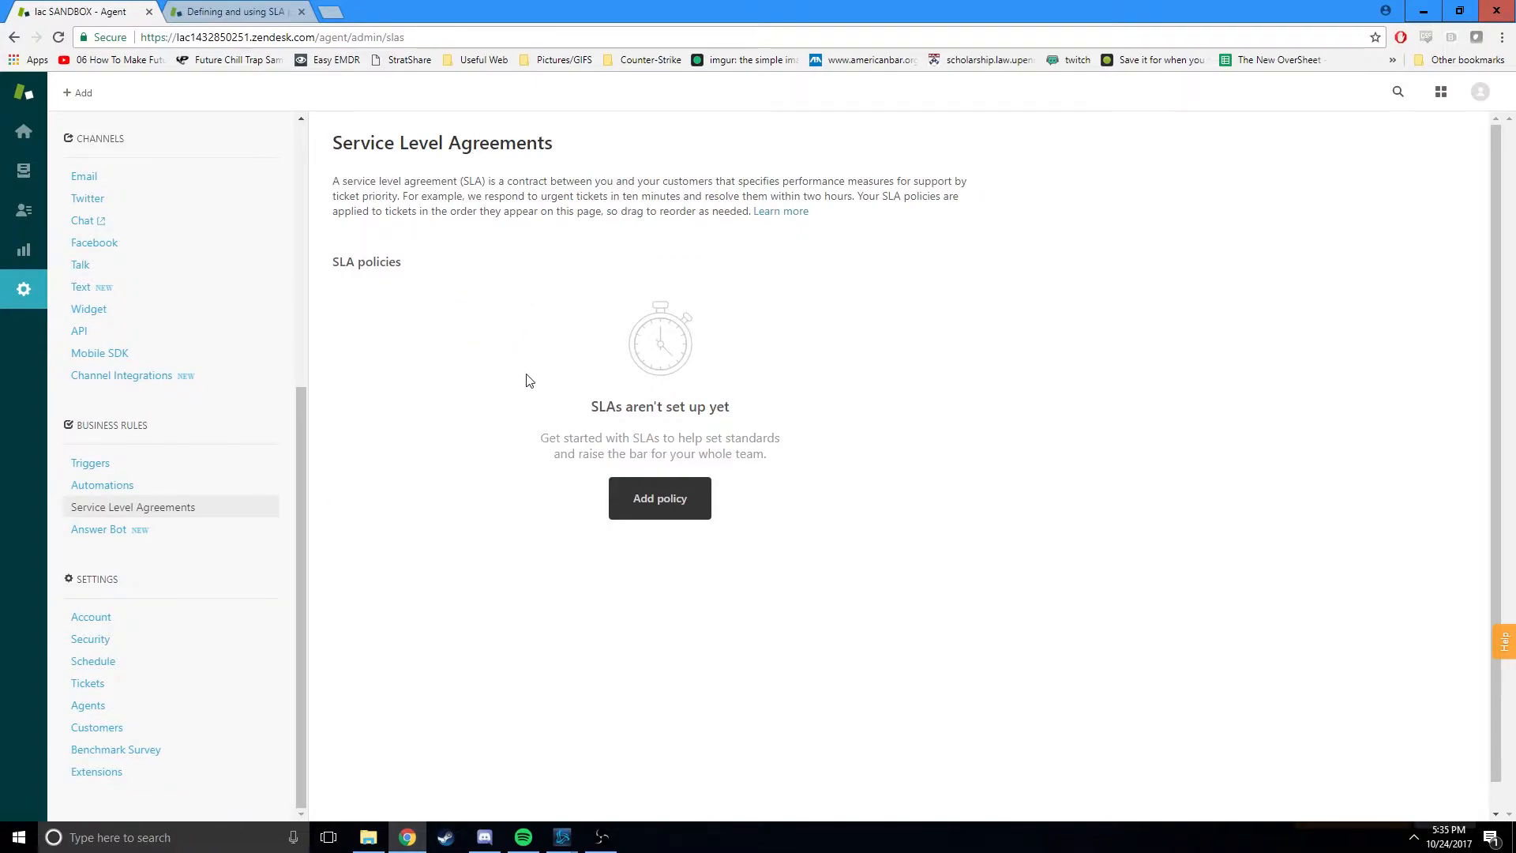
left_click(660, 506)
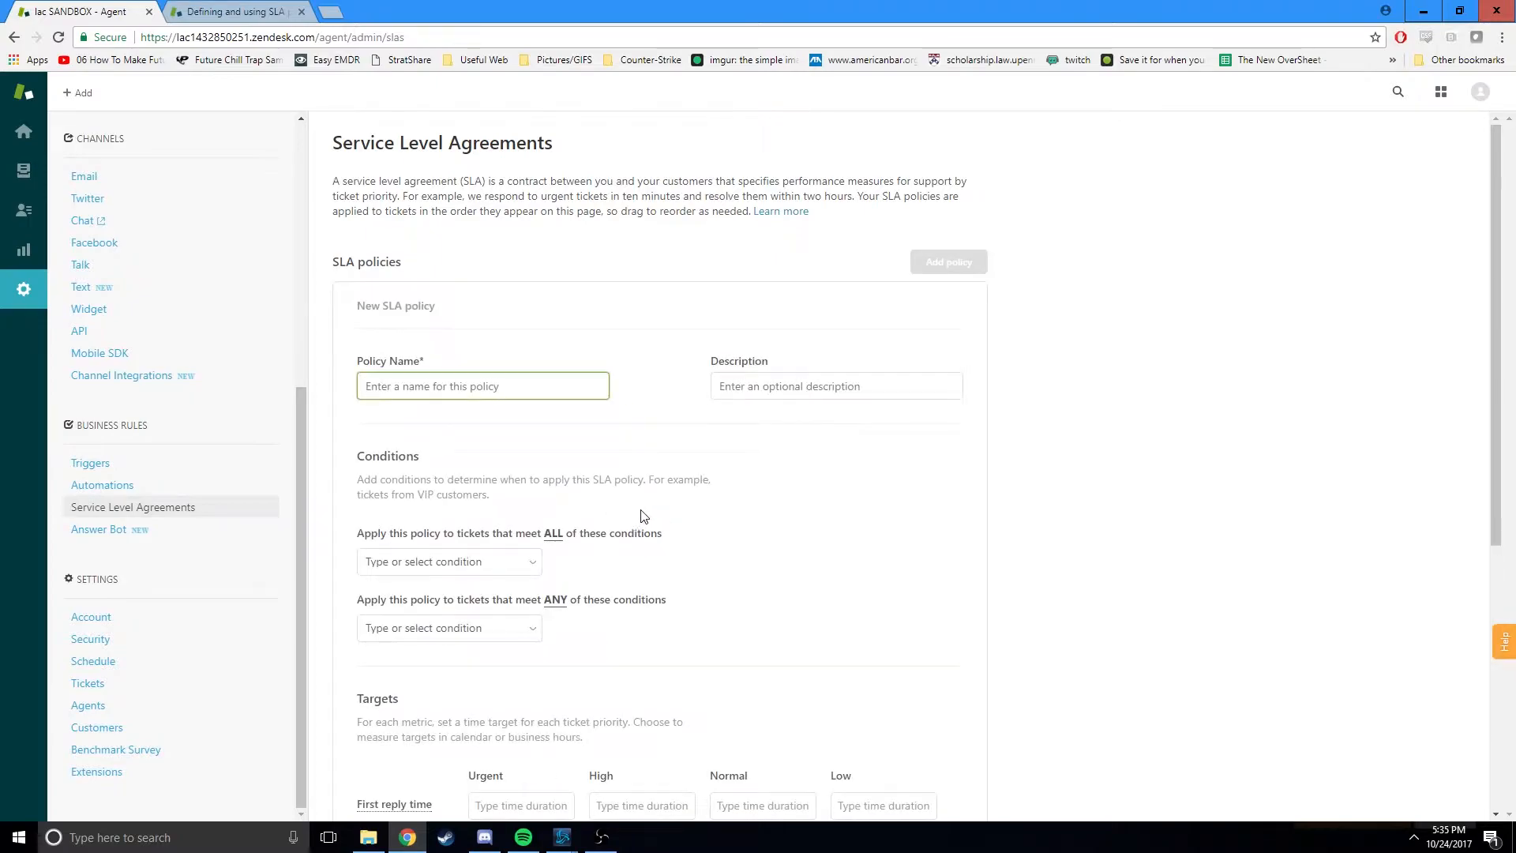
scroll(703, 521, "down", 1)
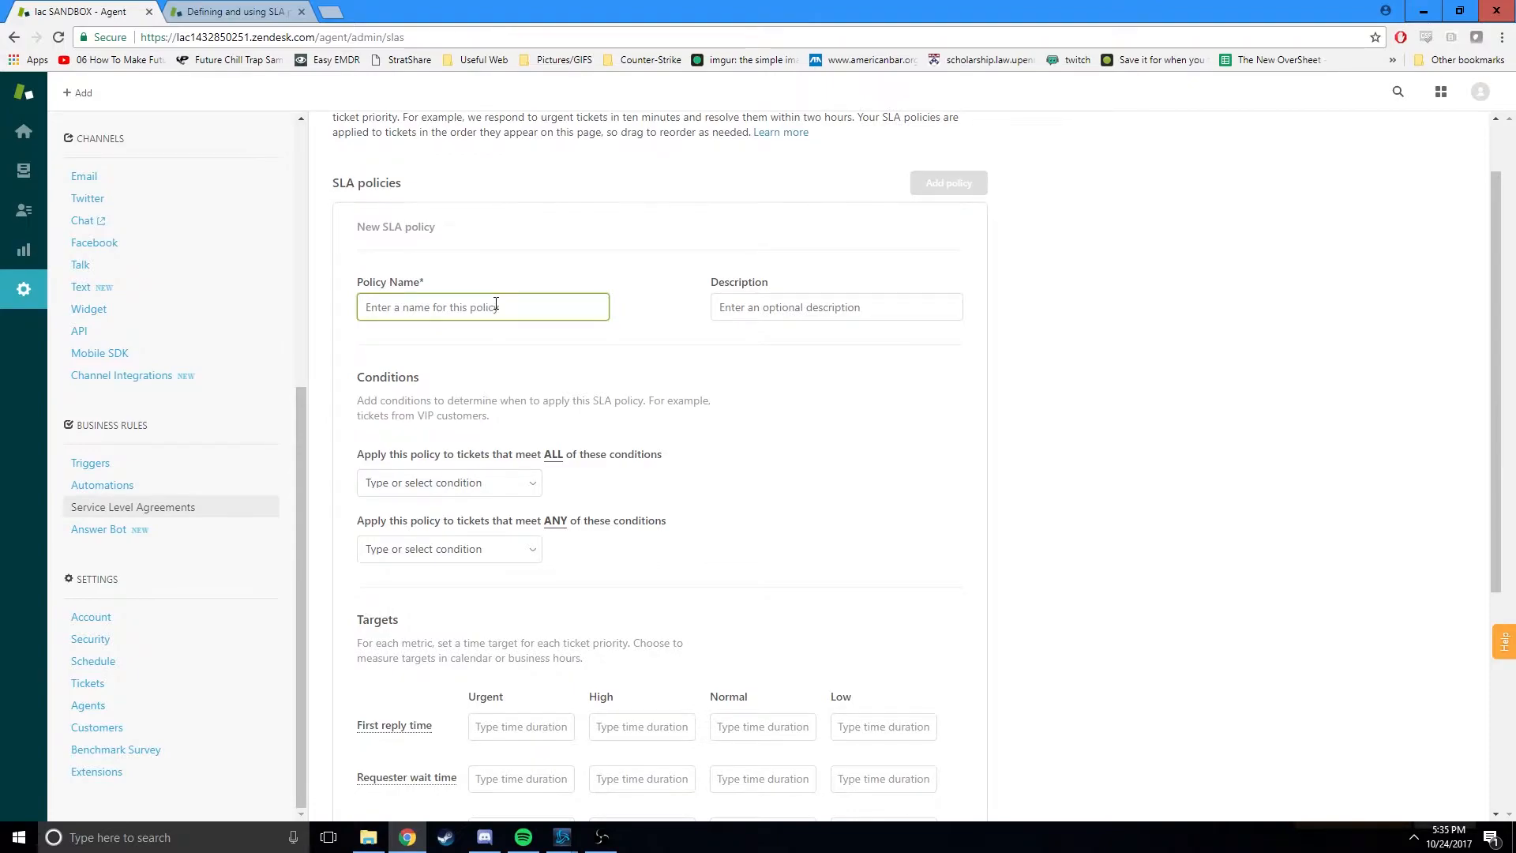
type("SLA Policy 1")
left_click(793, 314)
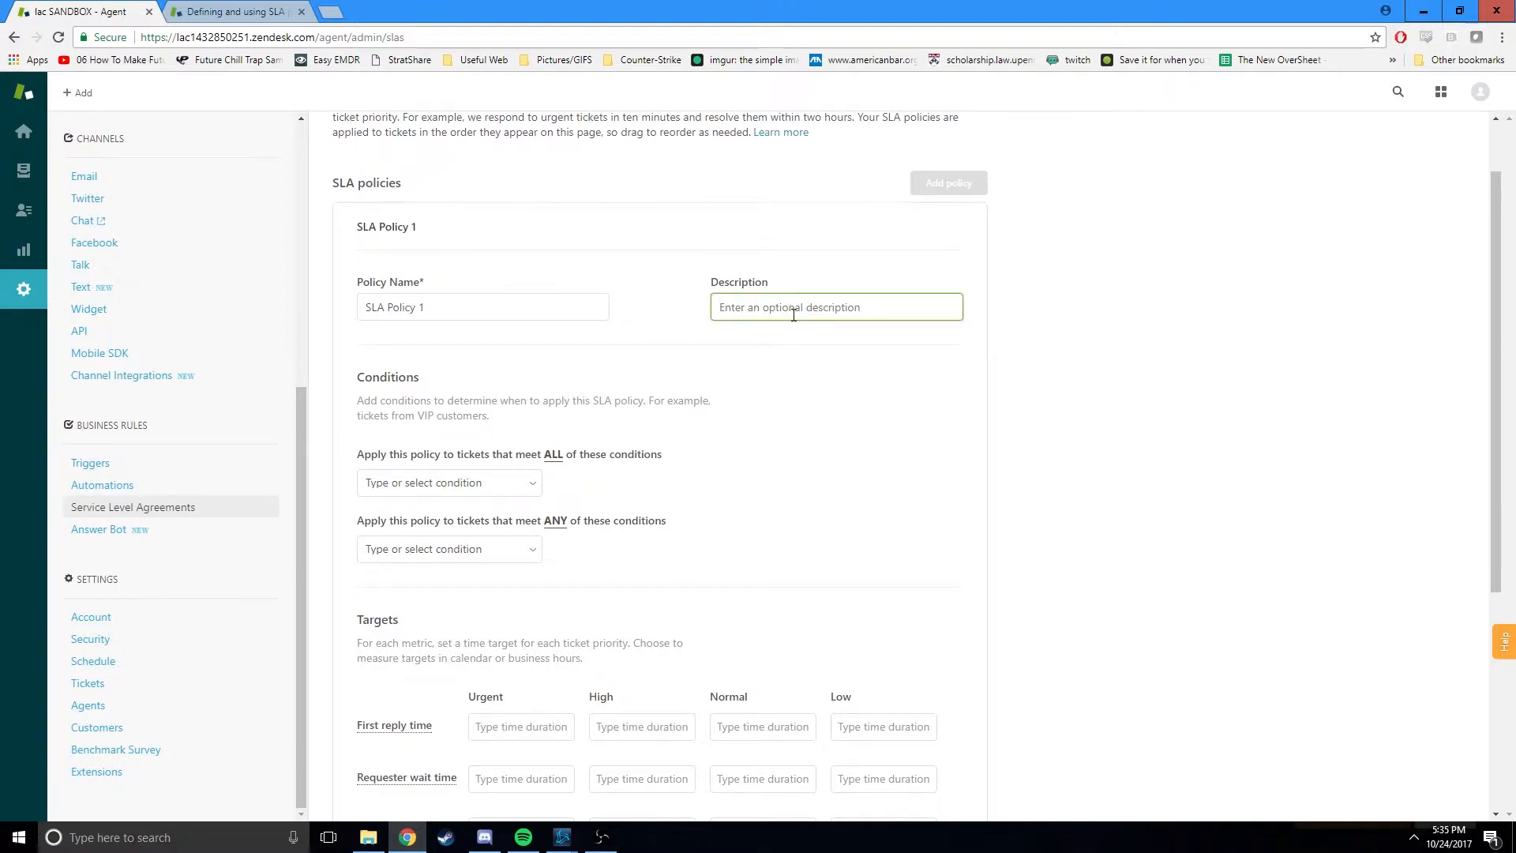
type("Our SLA Policy")
- Examine the policy's Conditions section, comparing the ALL and ANY condition groups
left_click_drag(364, 386, 464, 386)
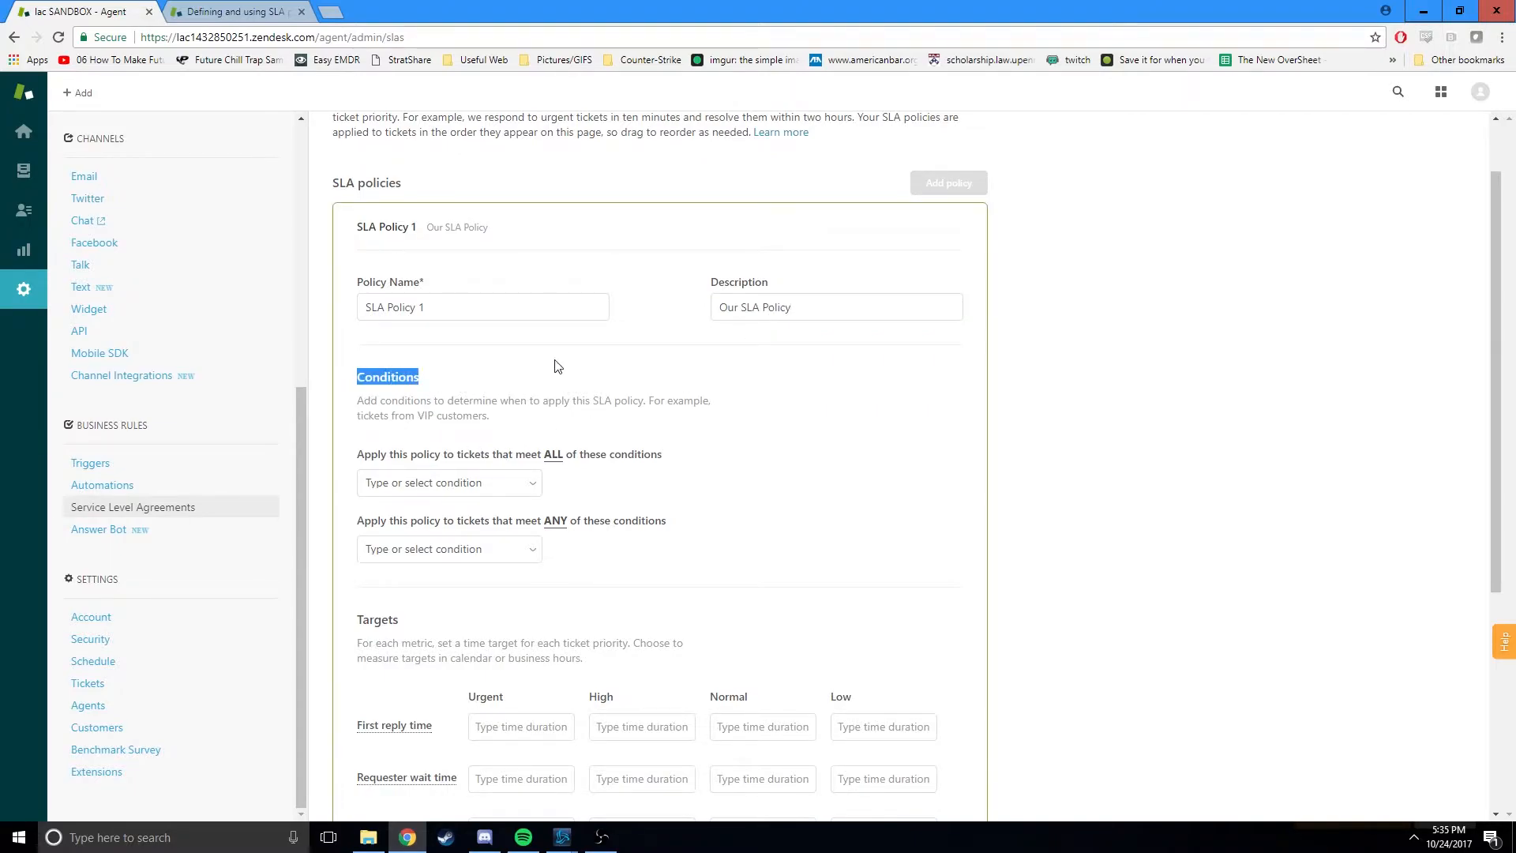
scroll(579, 423, "down", 1)
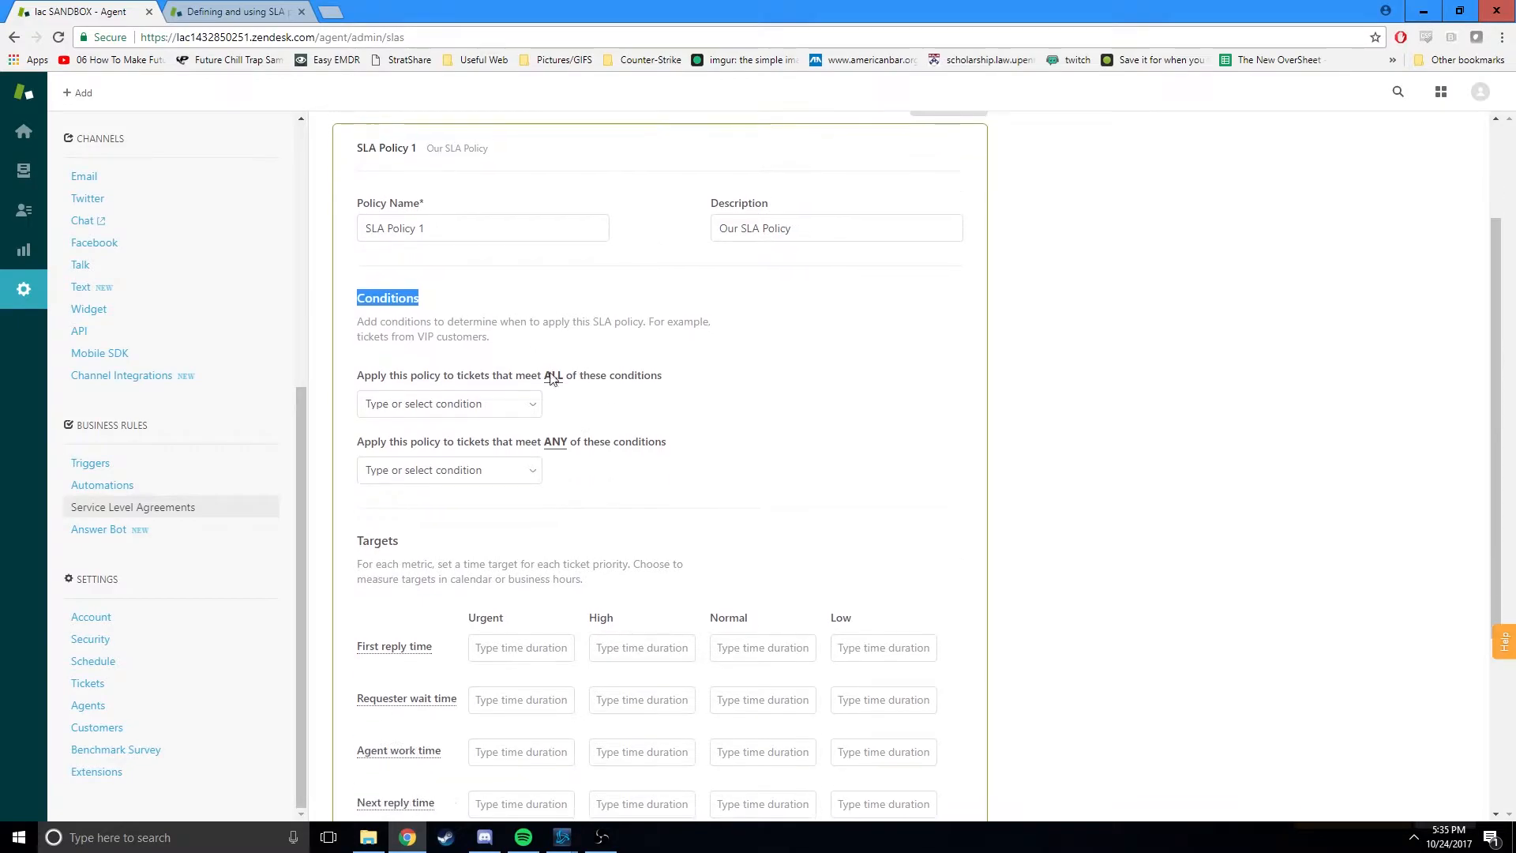
double_click(553, 376)
double_click(555, 441)
left_click(580, 393)
double_click(555, 376)
scroll(439, 387, "down", 1)
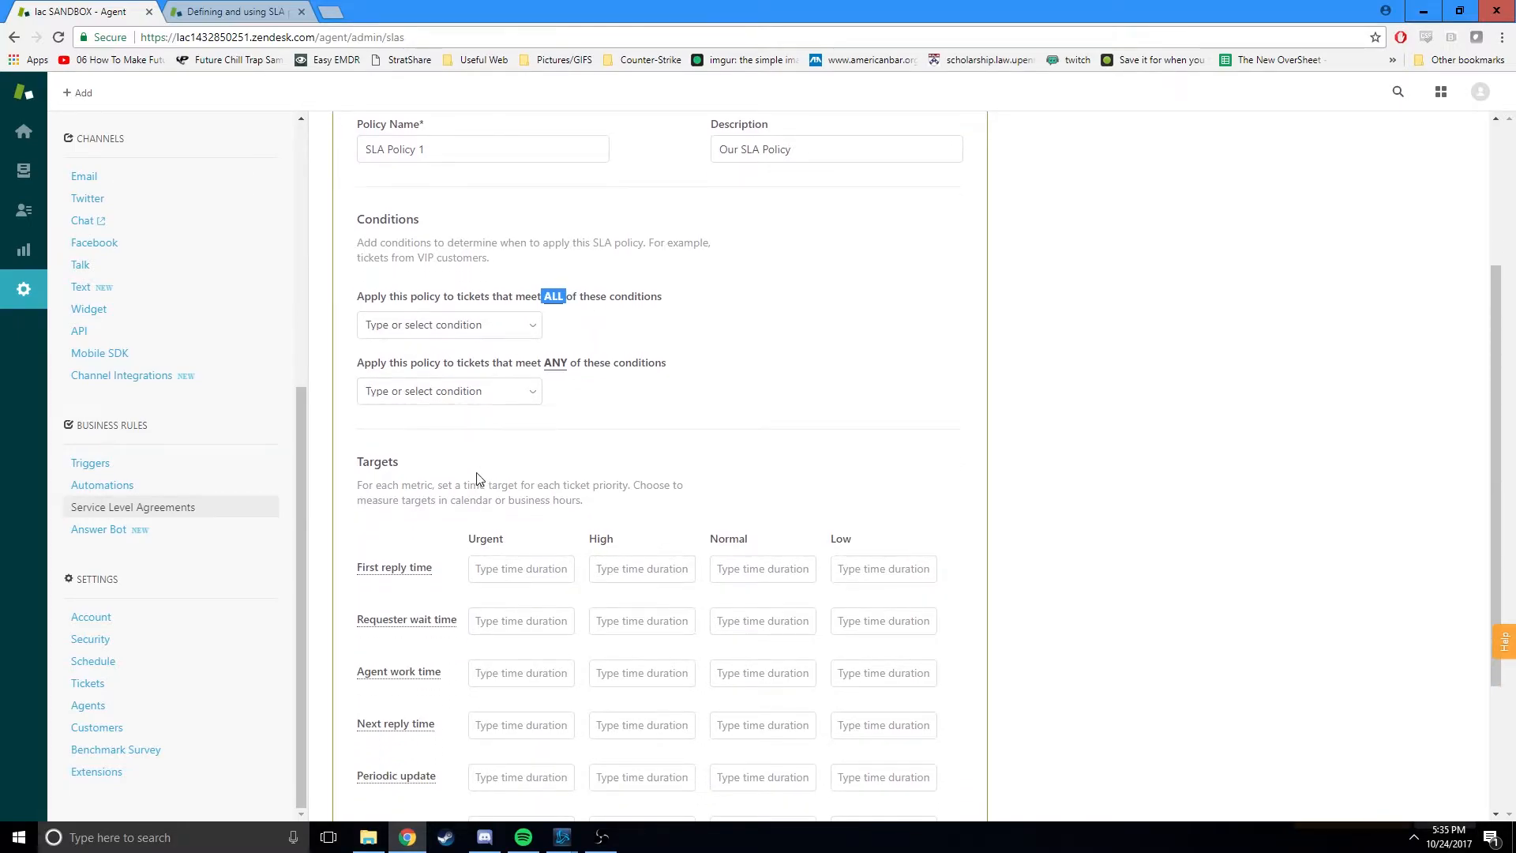
- Examine the policy's Targets section, including the priority columns and the explanations of the time metrics
scroll(531, 390, "down", 1)
double_click(359, 383)
left_click(425, 414)
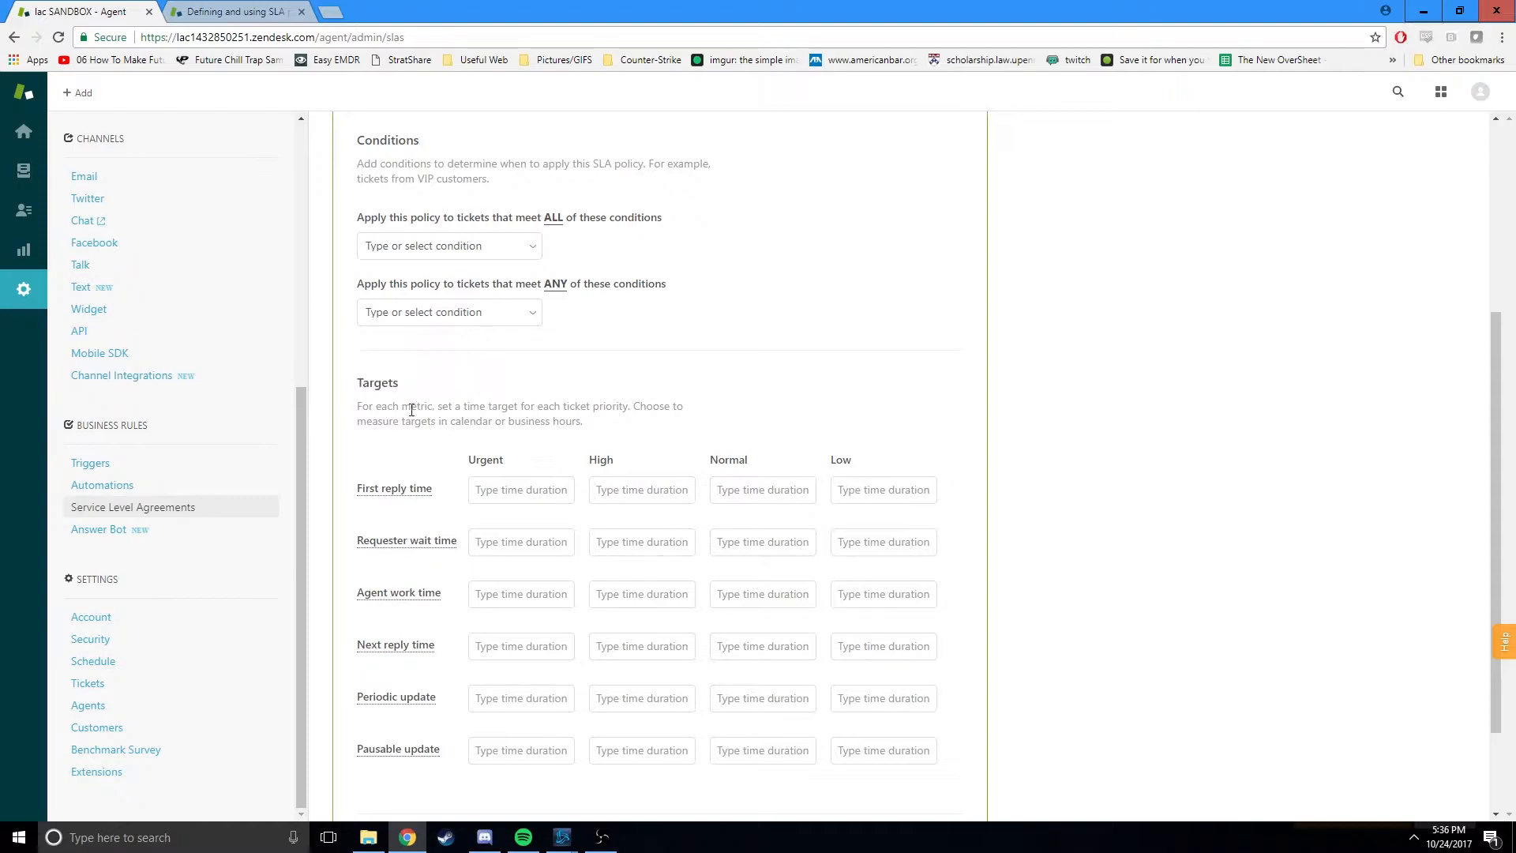
scroll(441, 425, "down", 1)
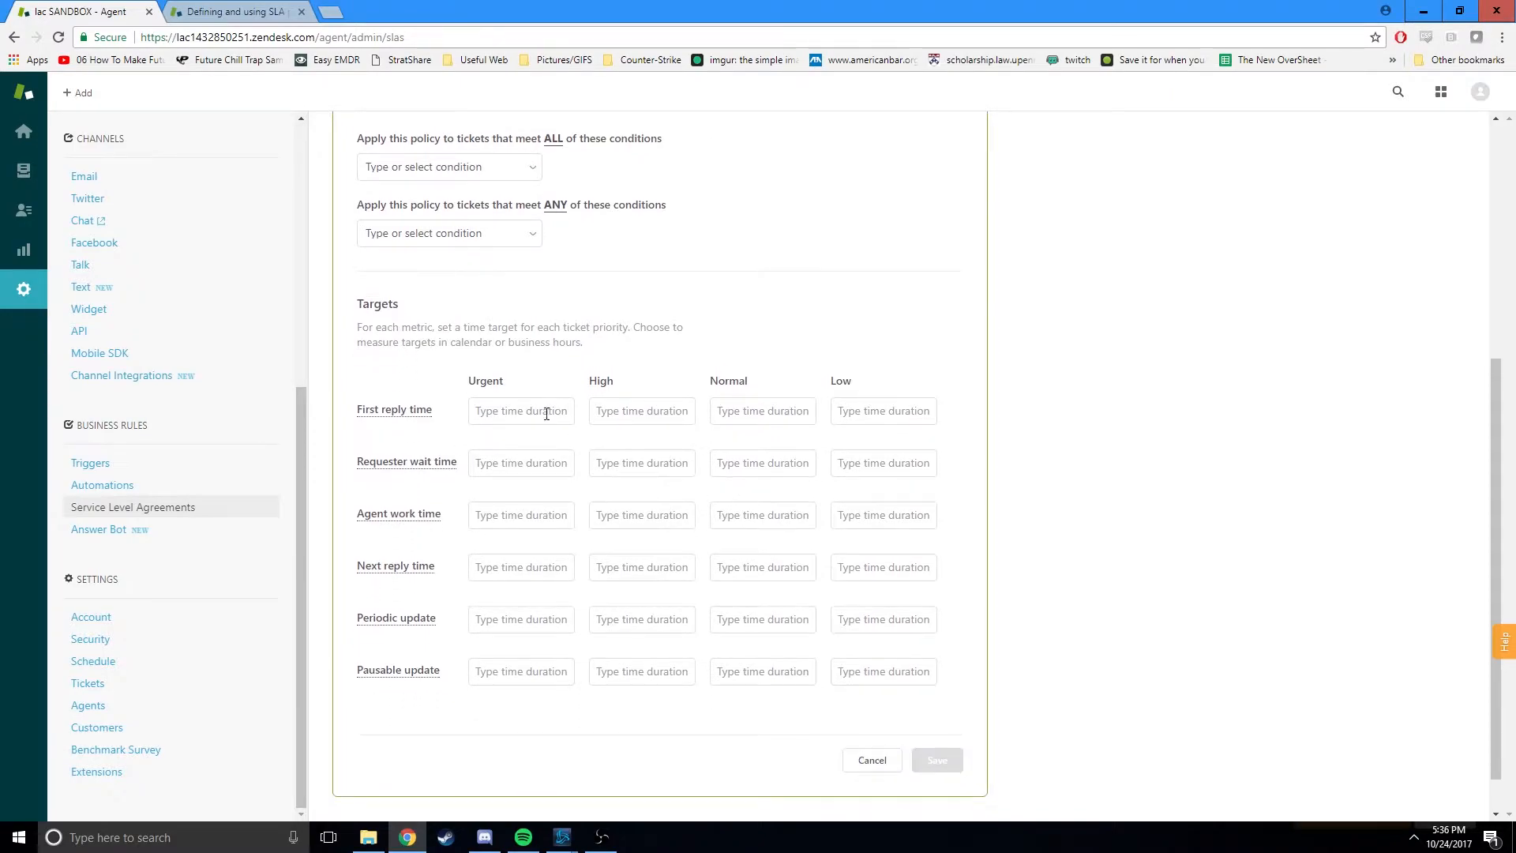
left_click(490, 412)
left_click(528, 383)
left_click_drag(466, 383, 866, 392)
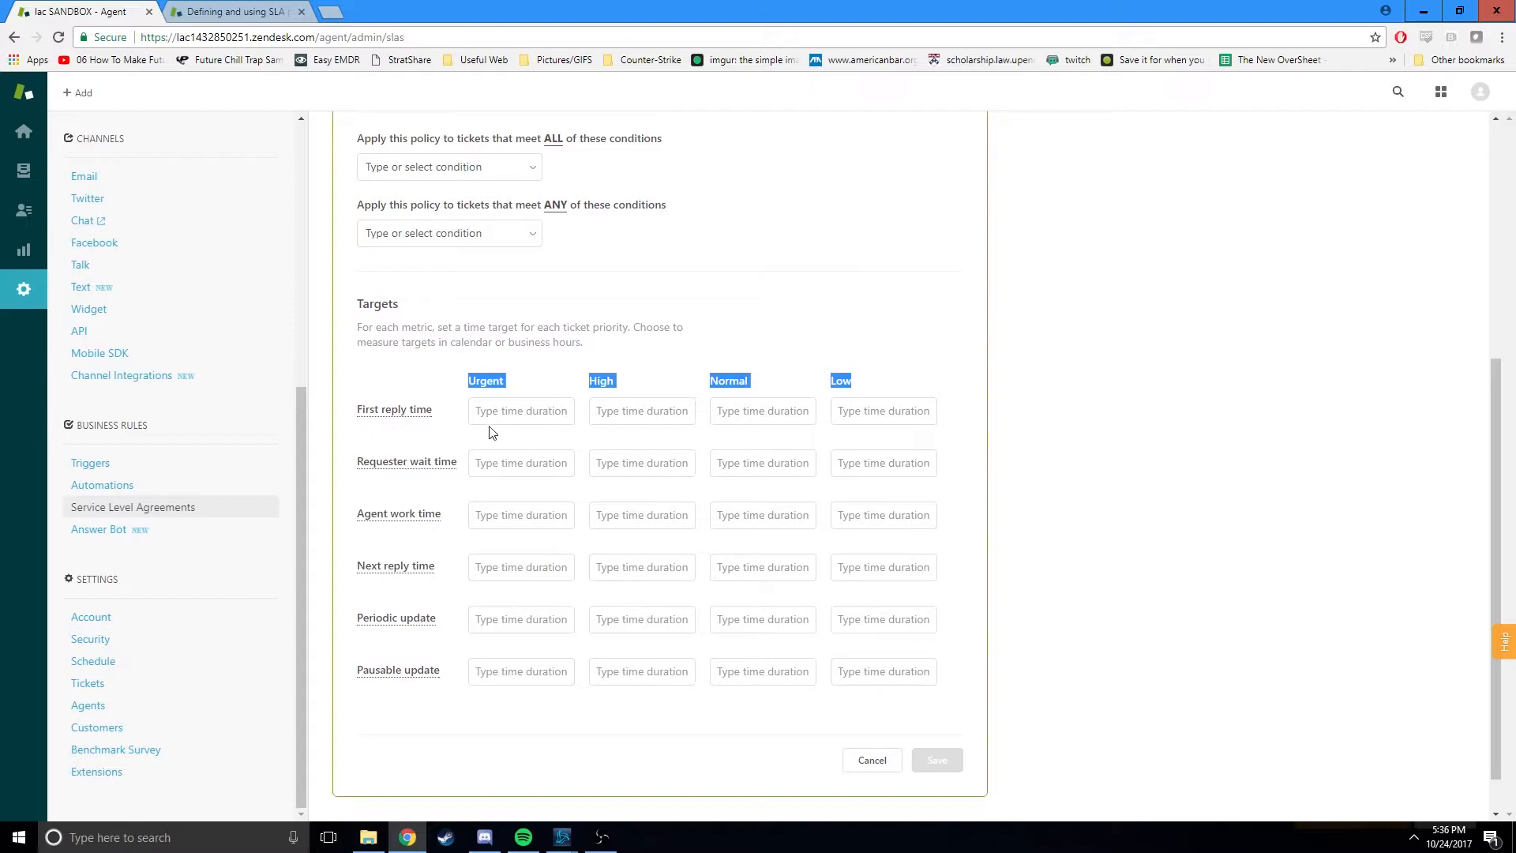
left_click(395, 387)
mouse_move(413, 421)
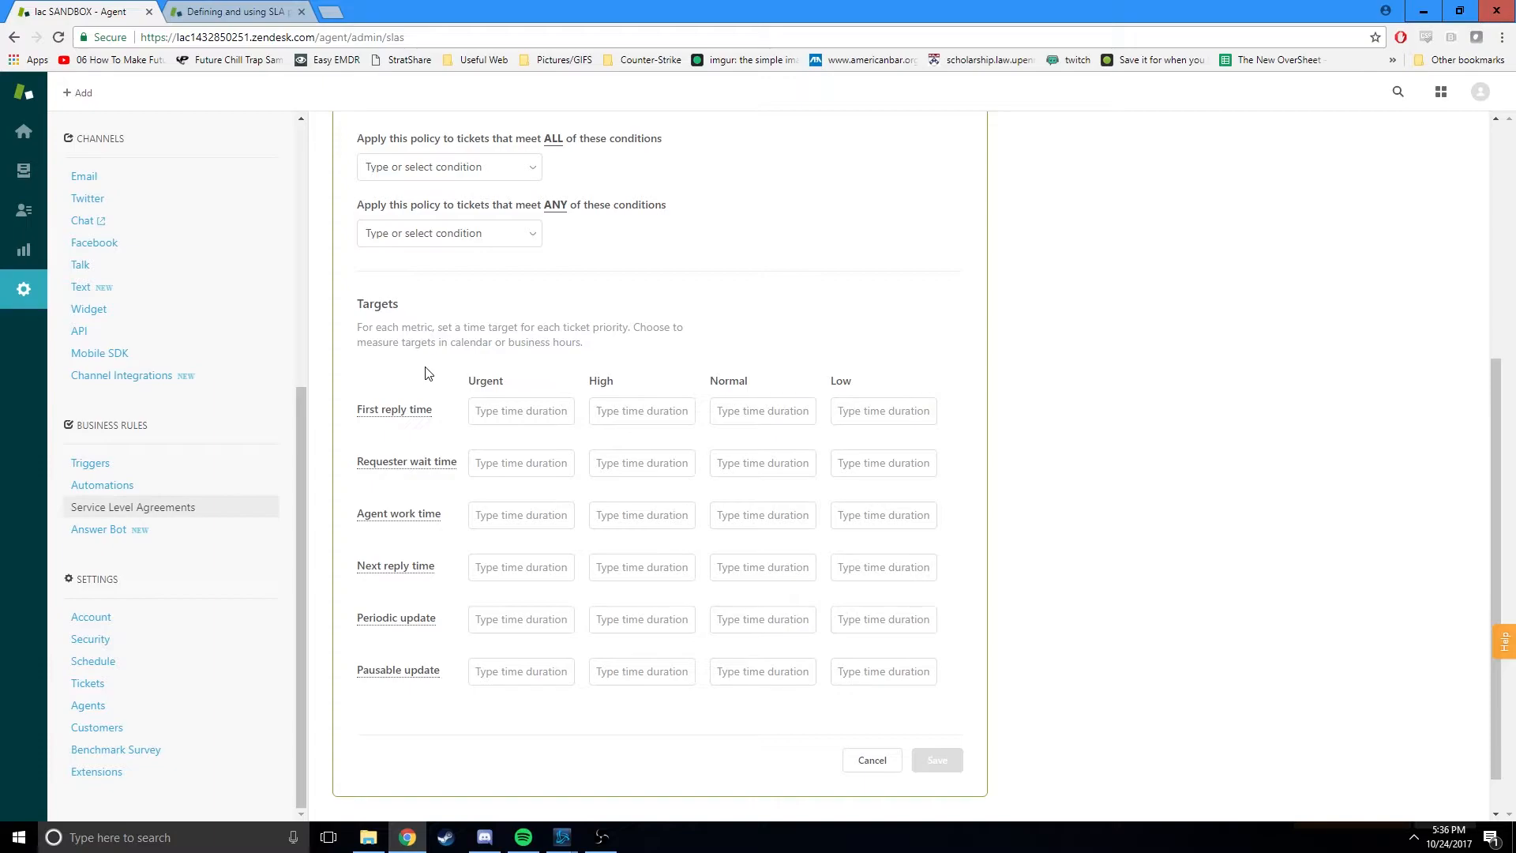
mouse_move(393, 472)
mouse_move(396, 622)
mouse_move(384, 682)
- Set the first reply time target to 3 hours 20 minutes for both Urgent and High priority tickets
left_click(492, 408)
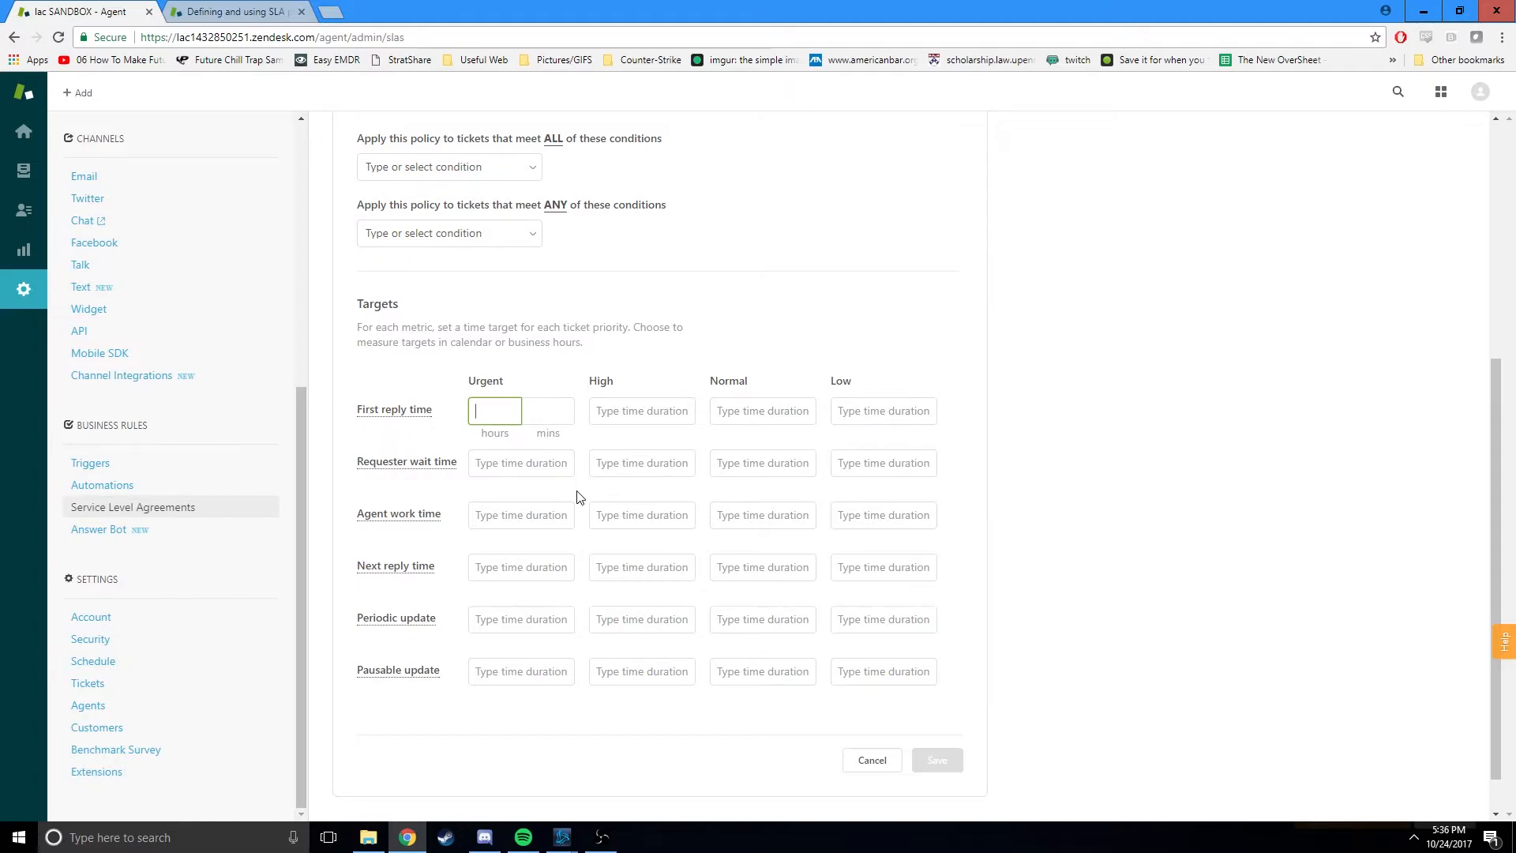
type("3")
key("Tab")
type("20")
key("Tab")
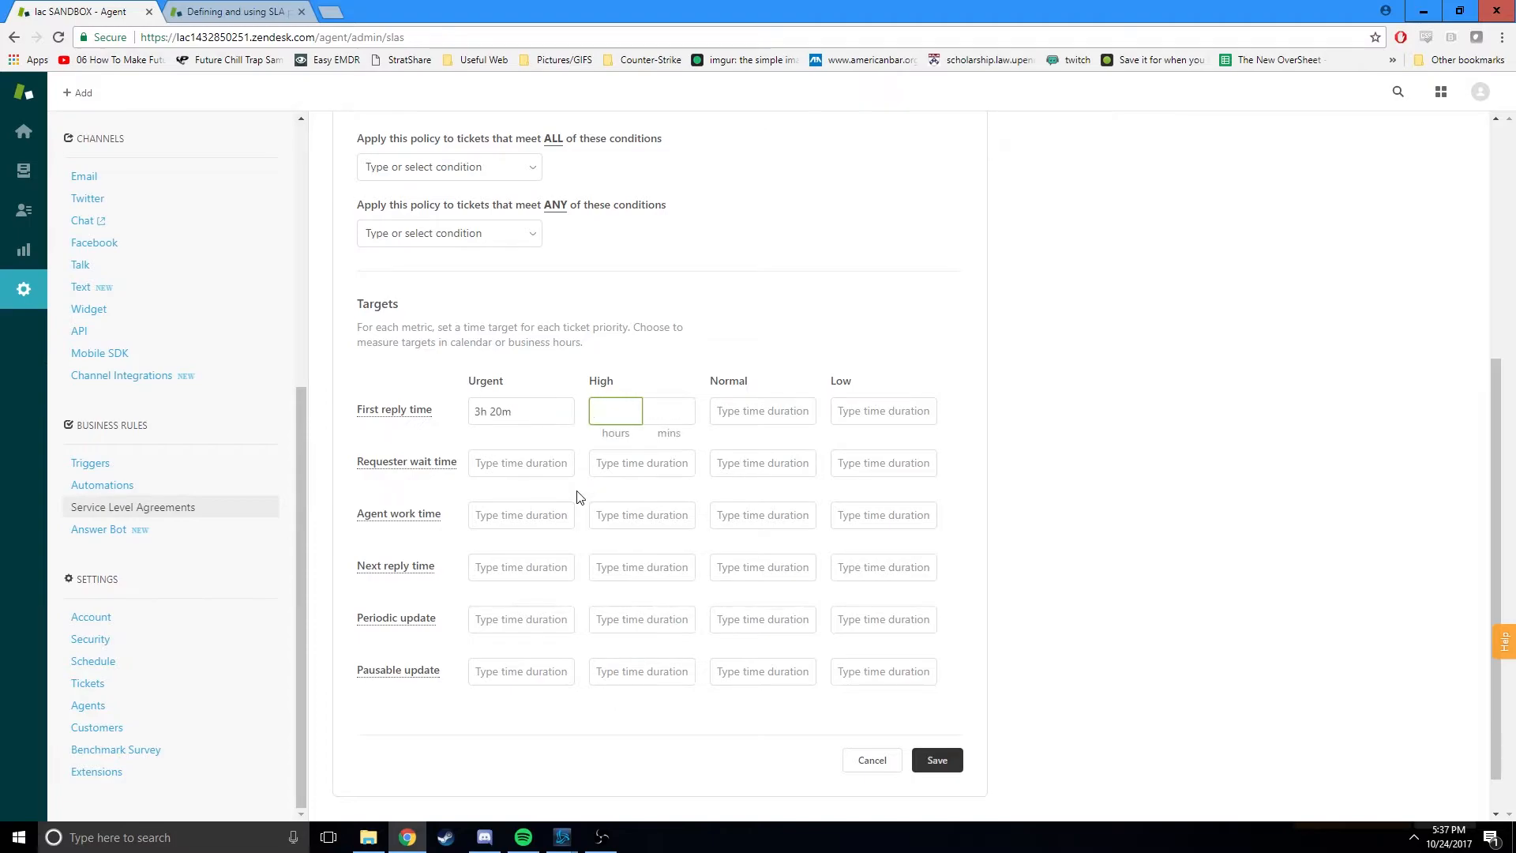
type("3")
key("Tab")
type("20")
key("Tab")
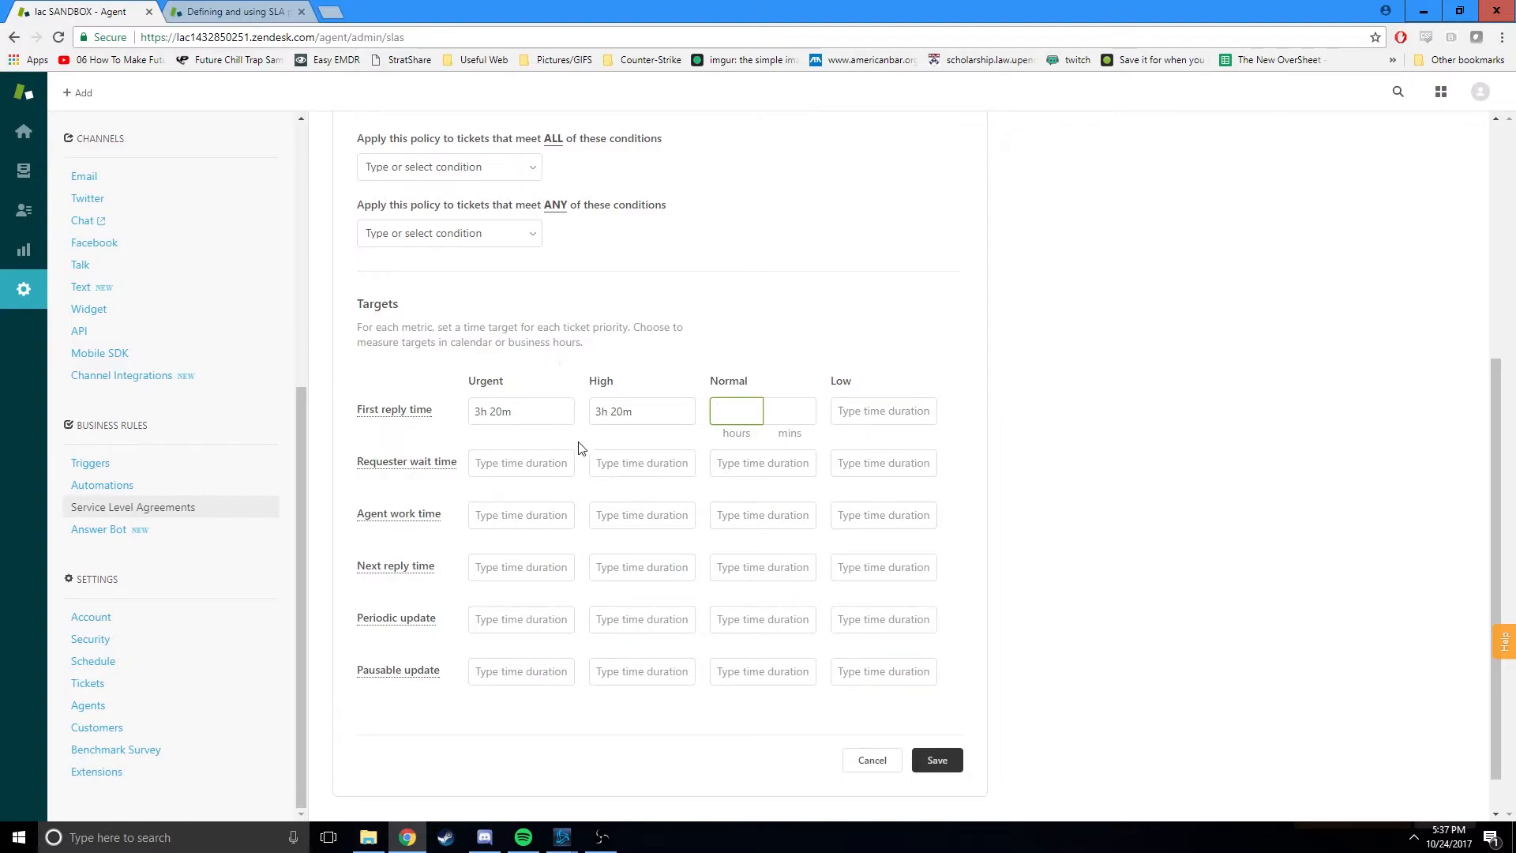
left_click(544, 397)
scroll(569, 387, "up", 3)
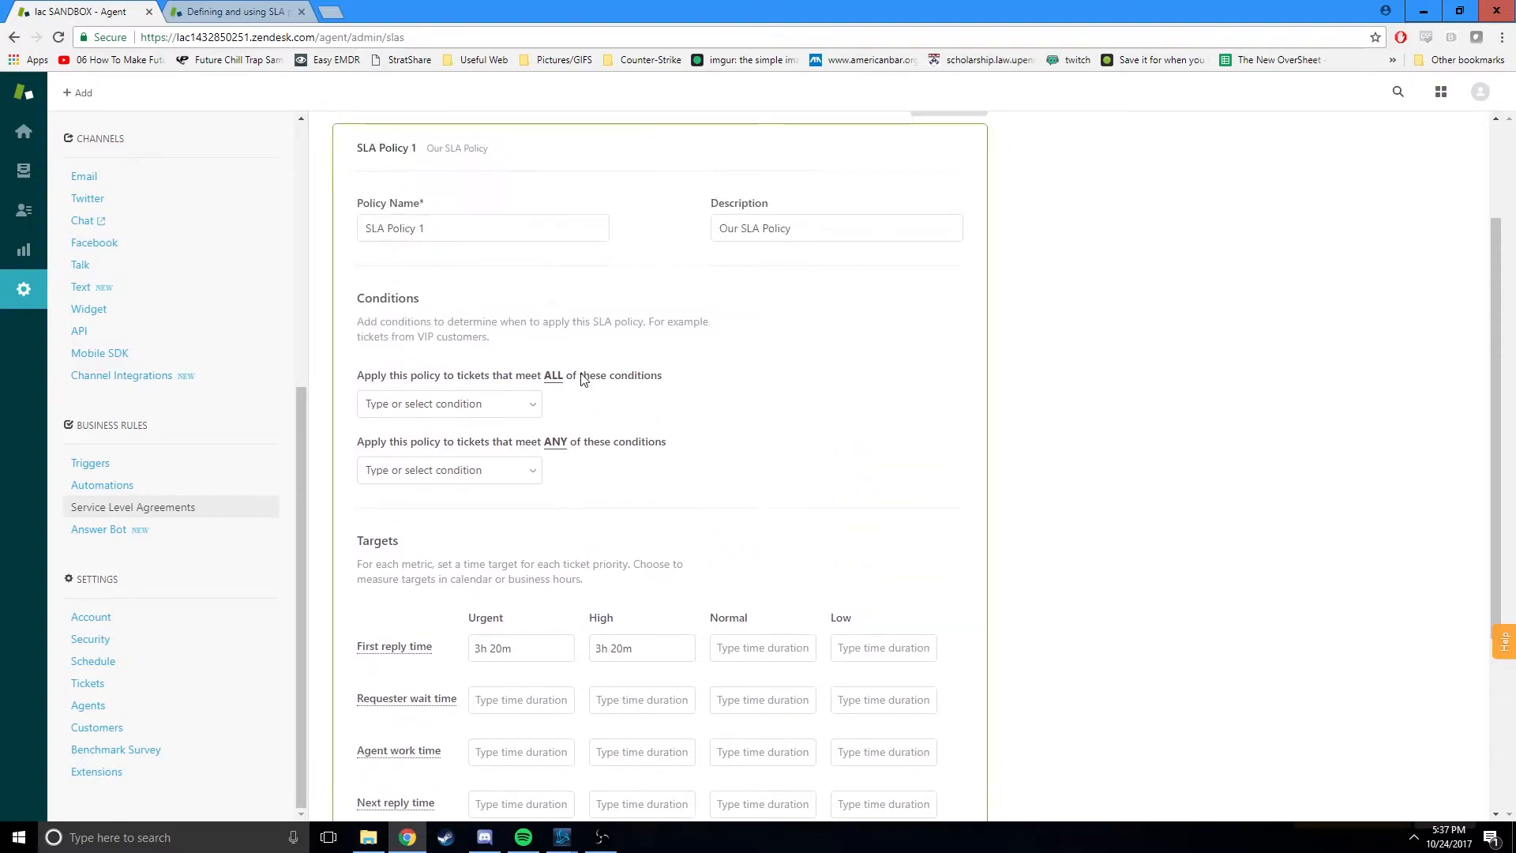
scroll(671, 506, "up", 3)
scroll(721, 566, "down", 2)
scroll(684, 549, "down", 4)
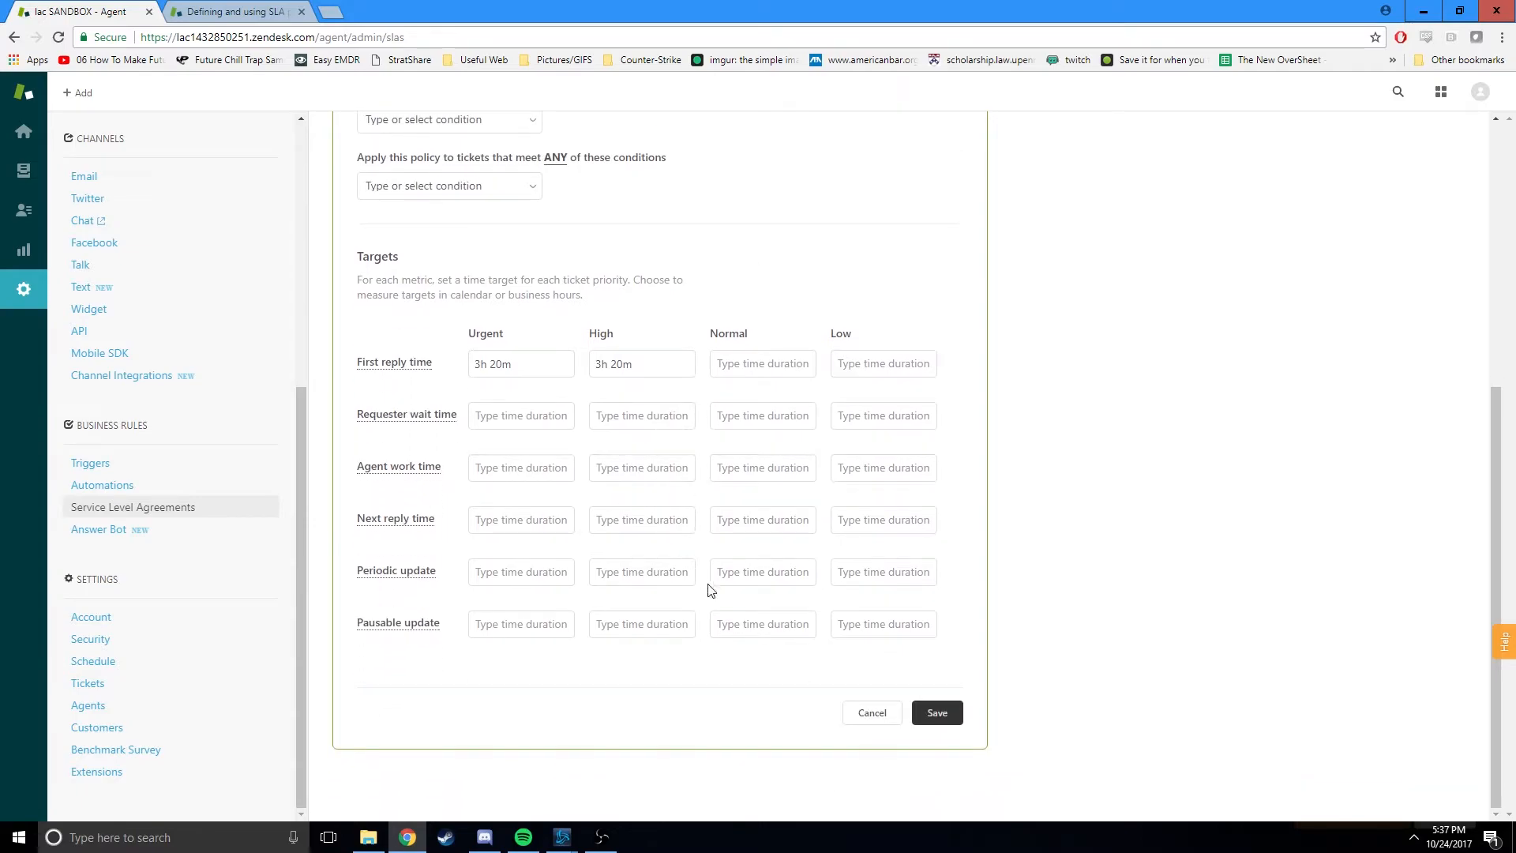
scroll(666, 692, "up", 1)
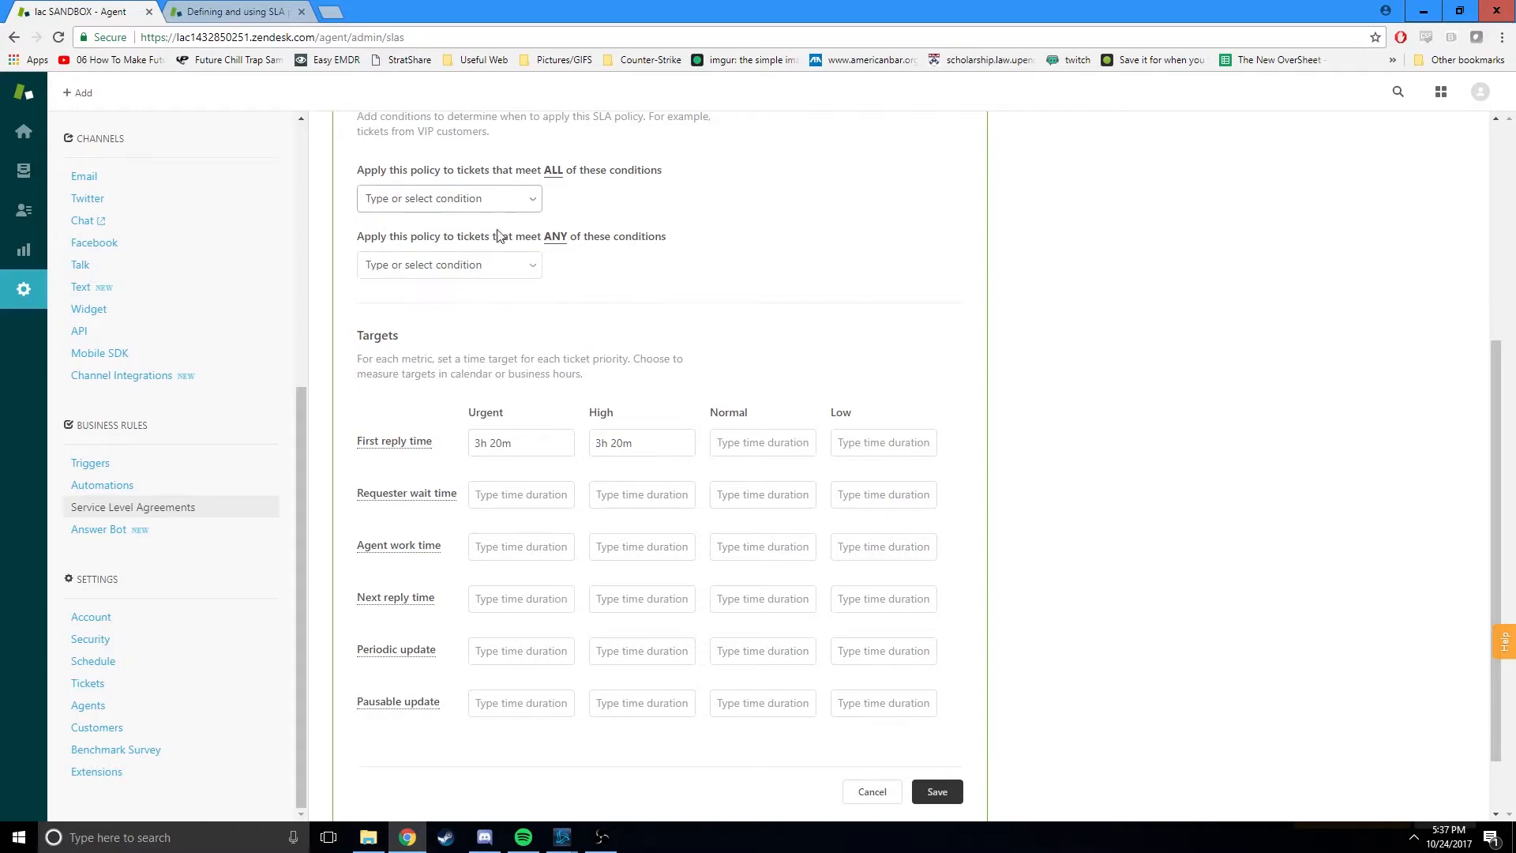
- Switch to the "Defining and using SLA policies" help article and read through its sections on metrics, policy setup and ordering
left_click(233, 13)
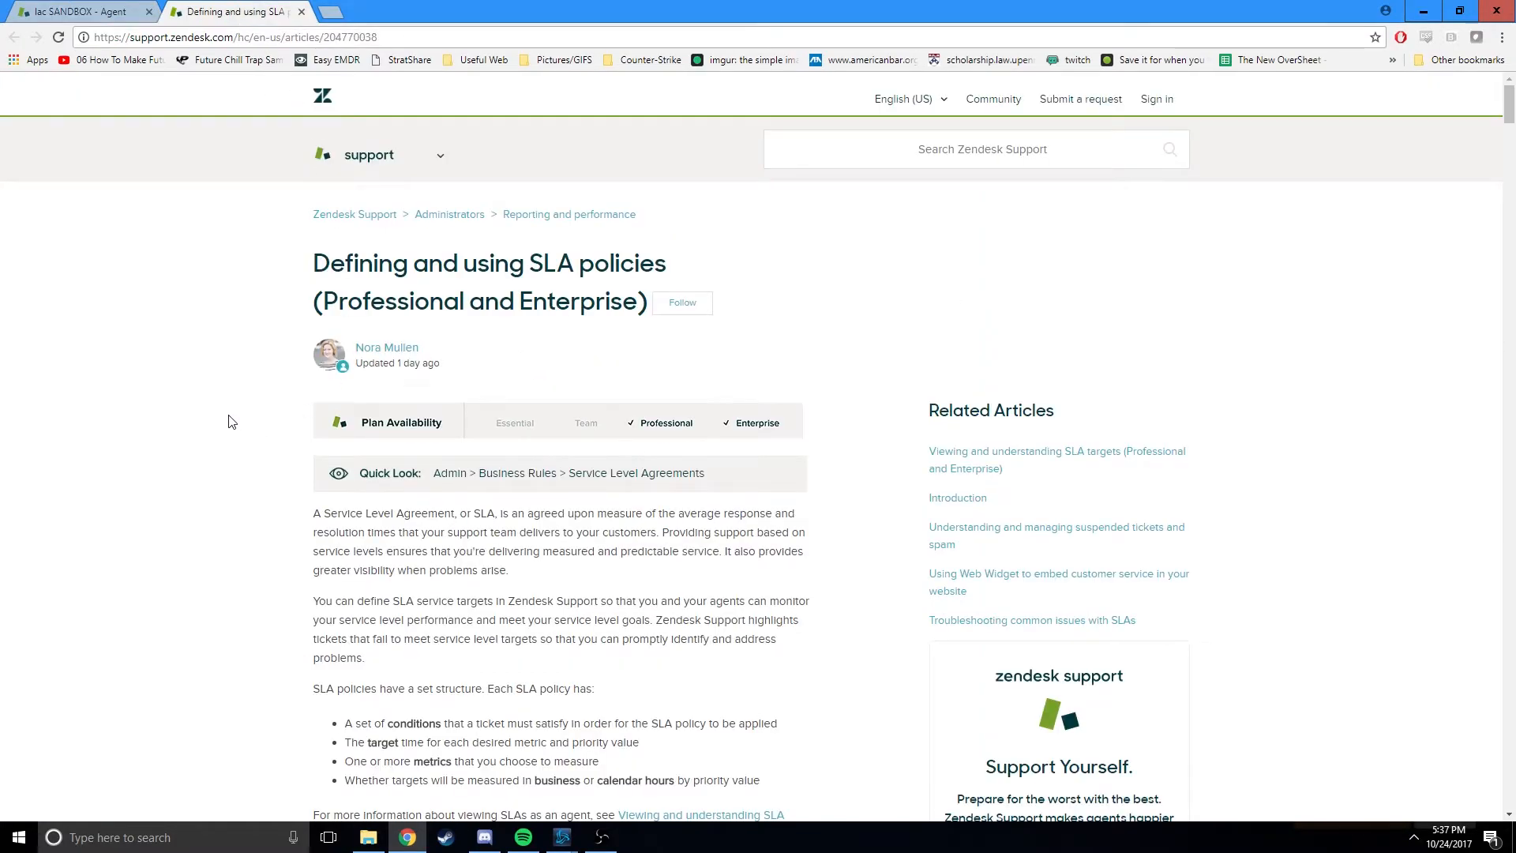
scroll(231, 422, "down", 12)
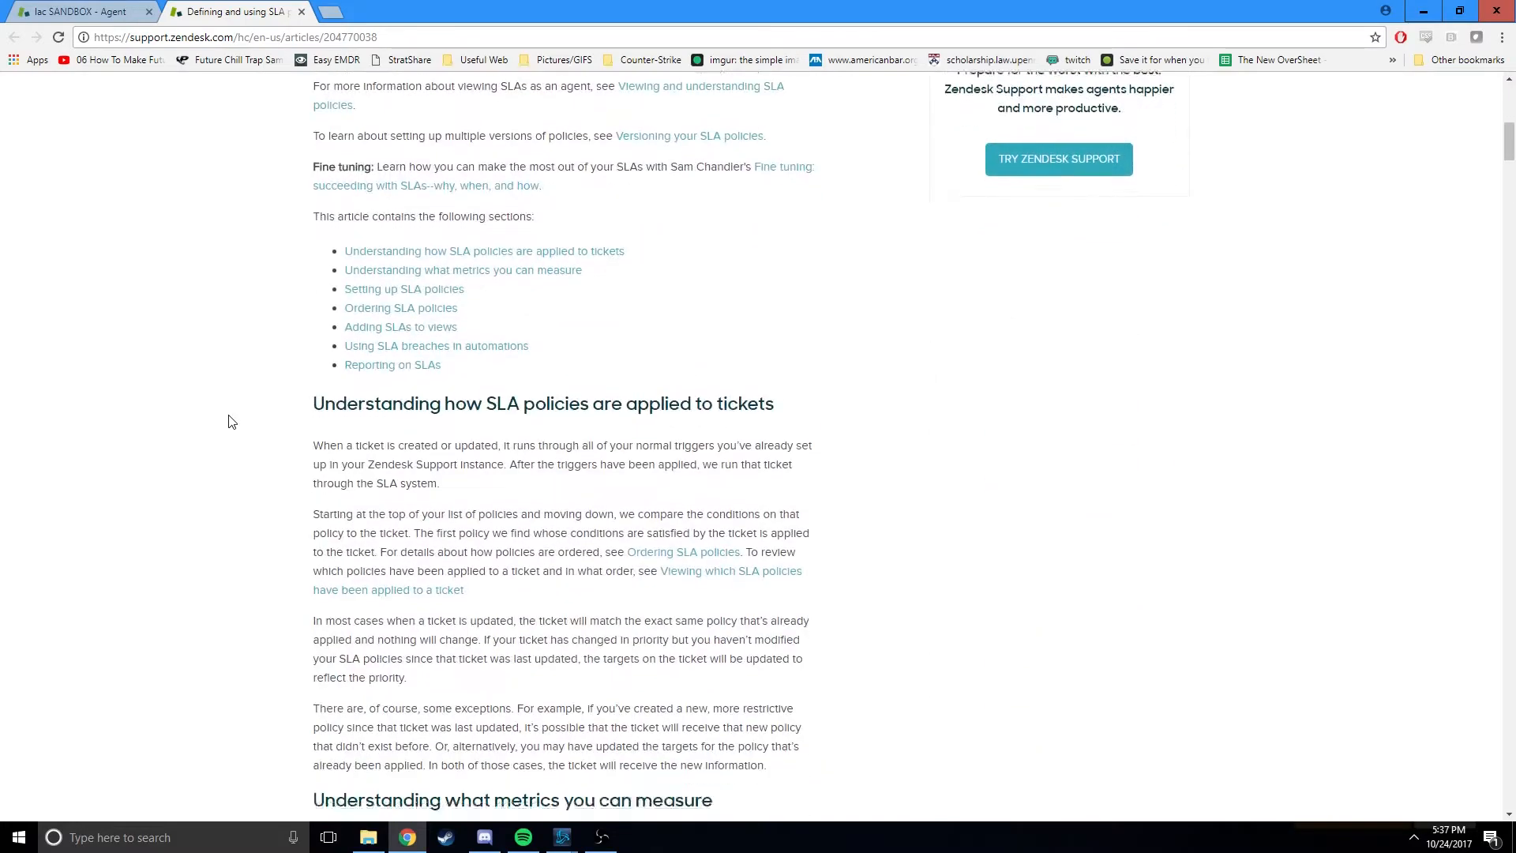
scroll(233, 420, "down", 13)
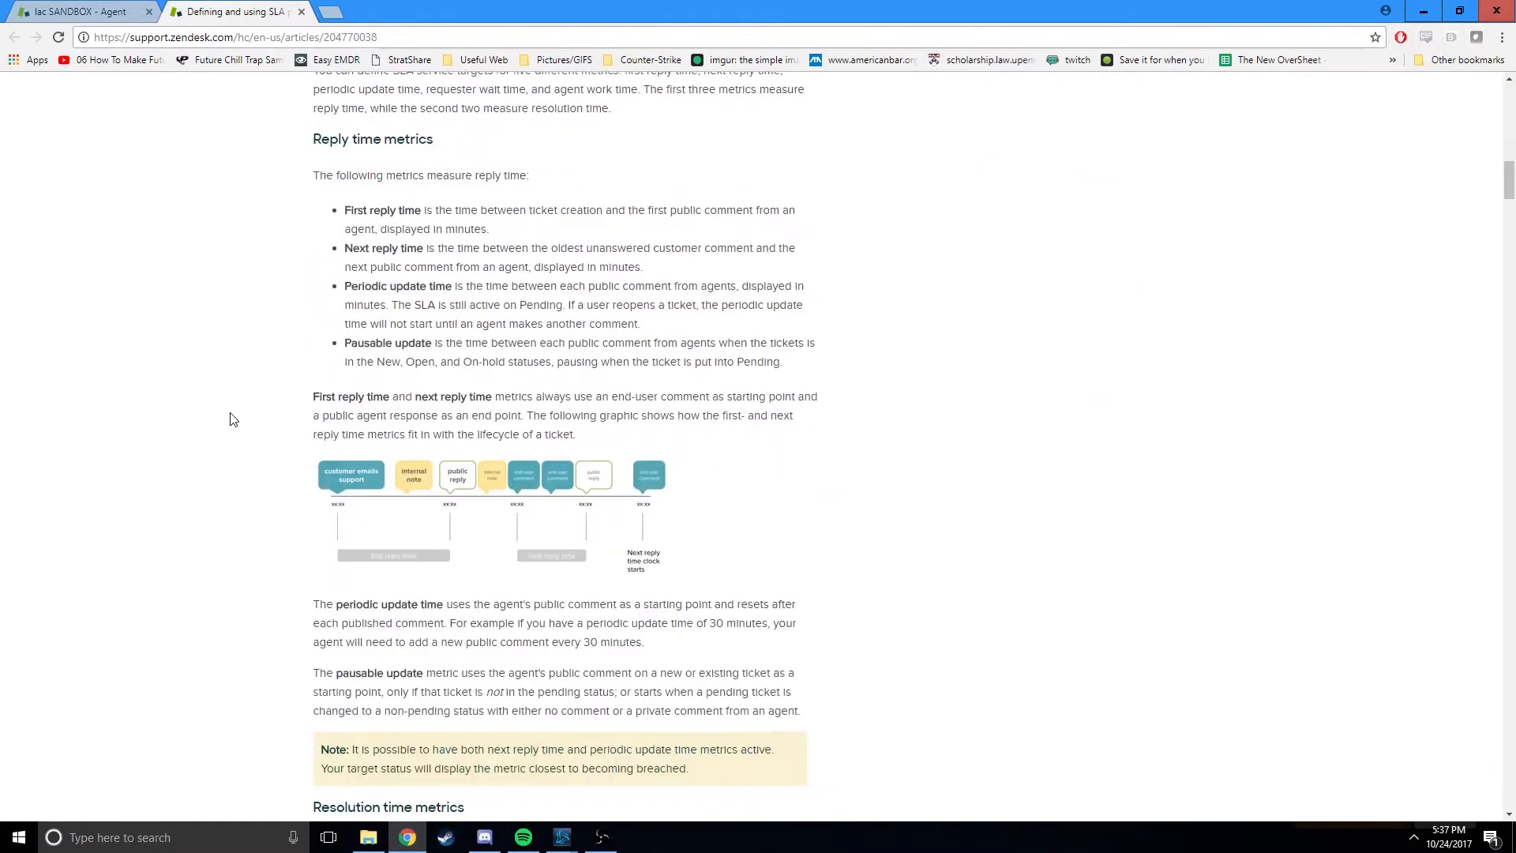
scroll(233, 419, "down", 10)
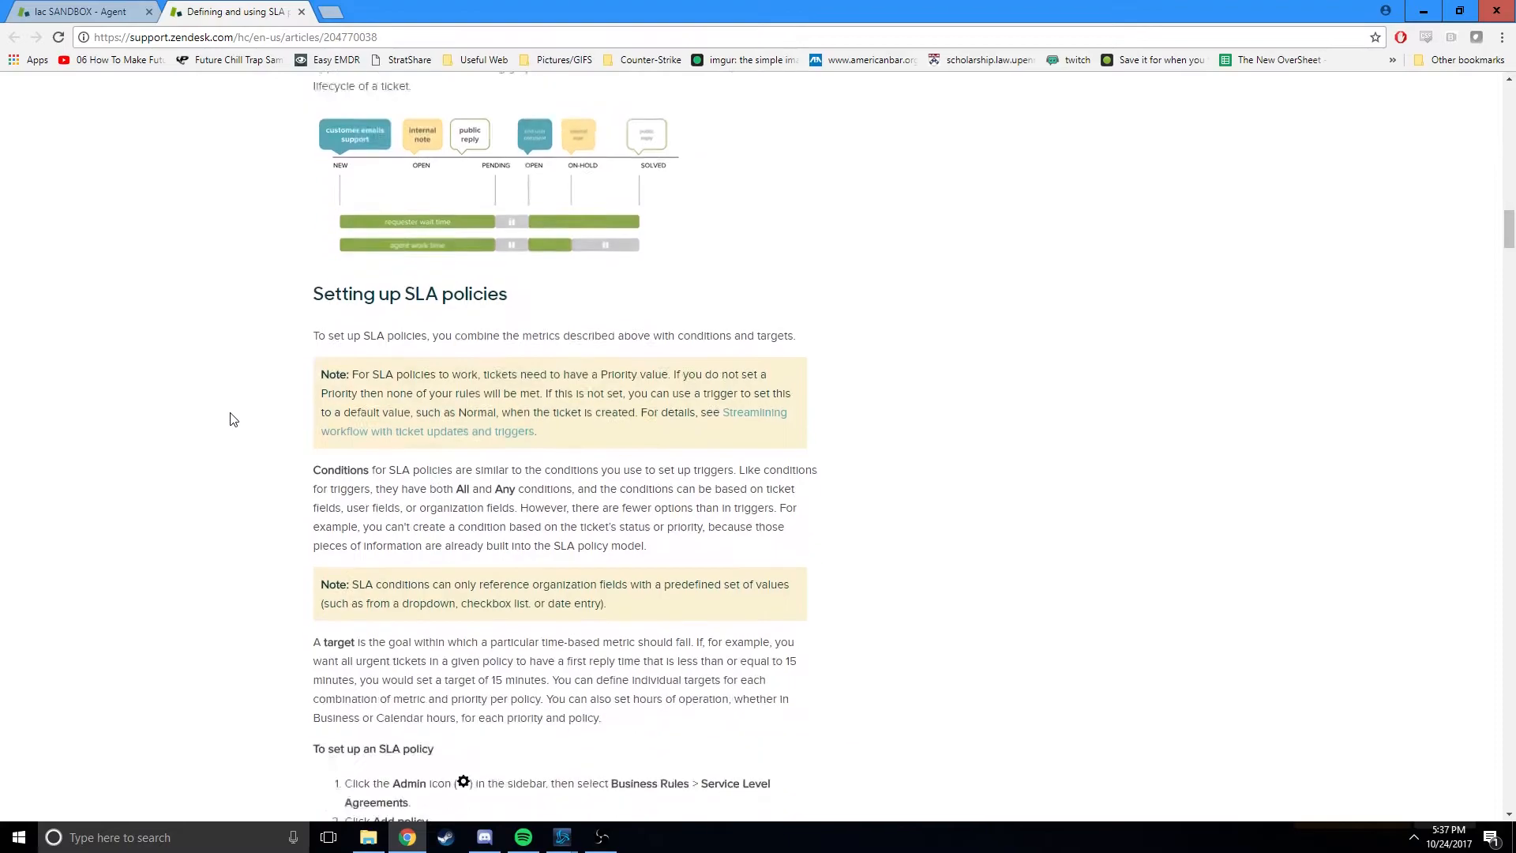
scroll(233, 419, "down", 12)
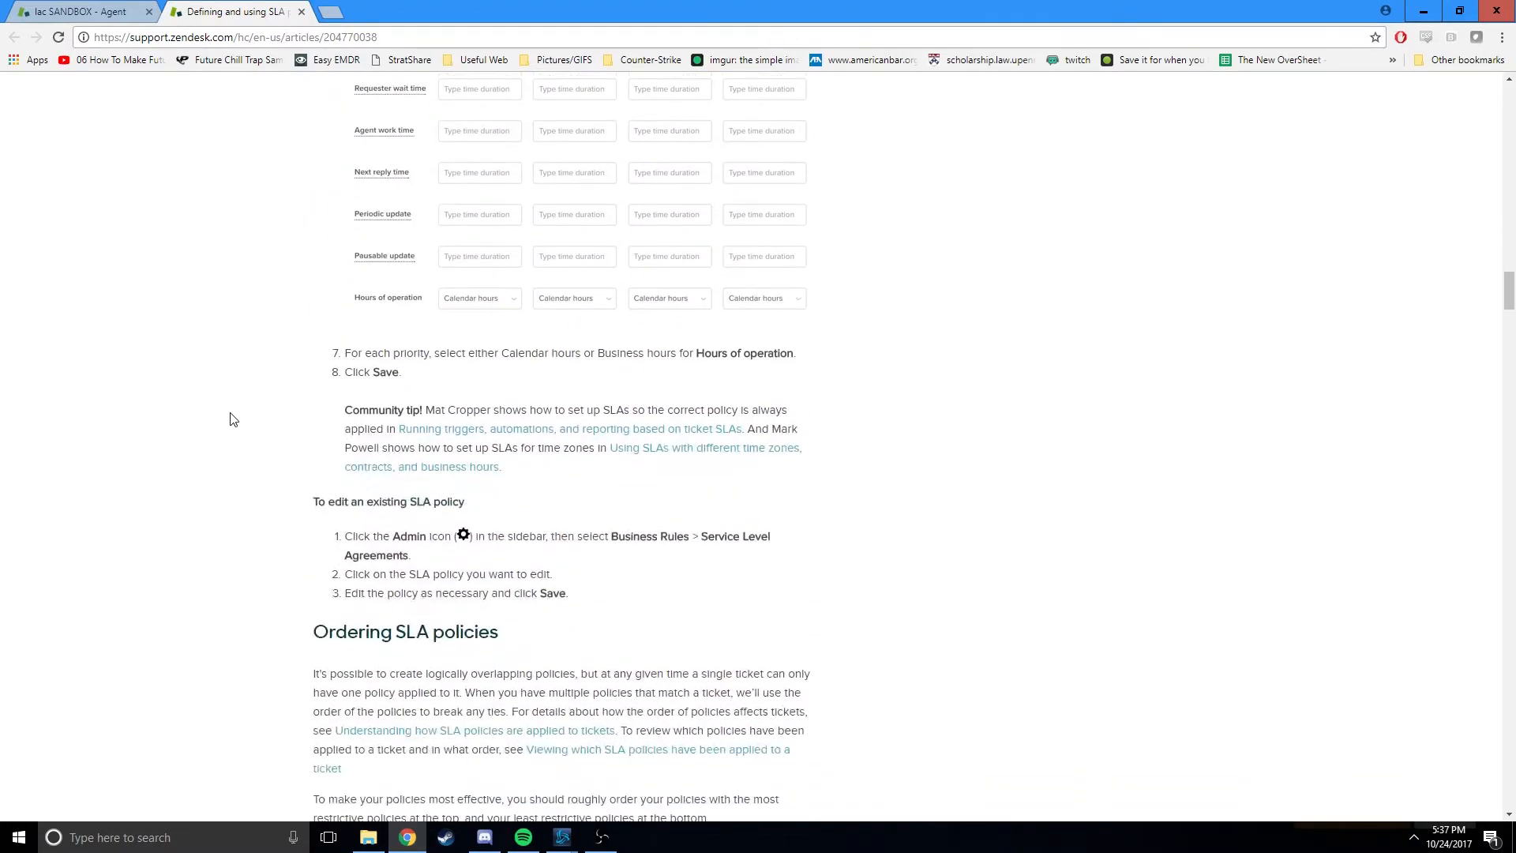
scroll(233, 420, "down", 5)
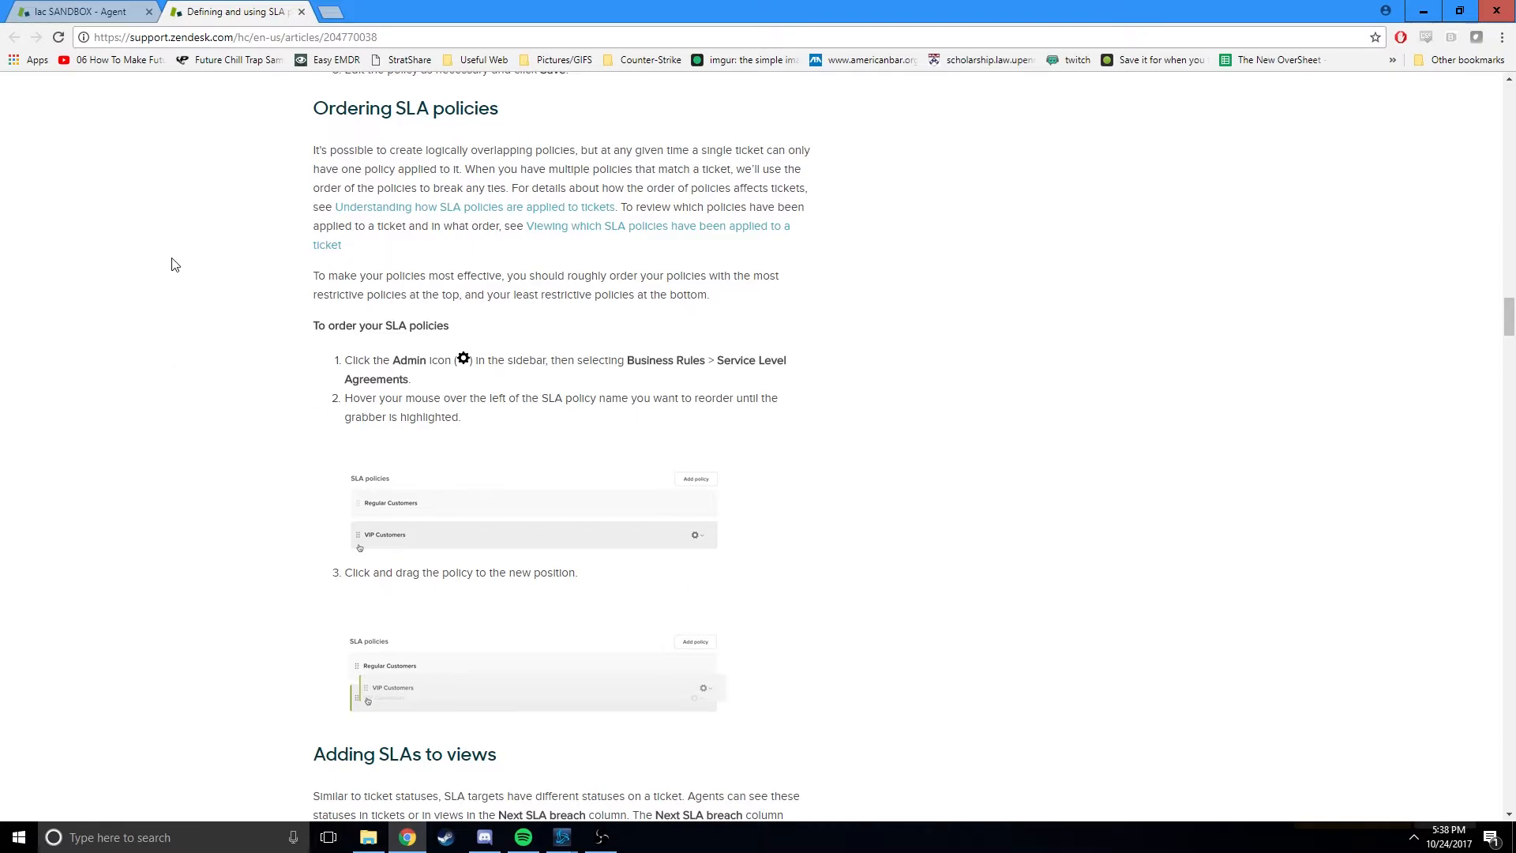
- Return to the Zendesk agent page and open the "Your unsolved tickets" view for editing
left_click(87, 12)
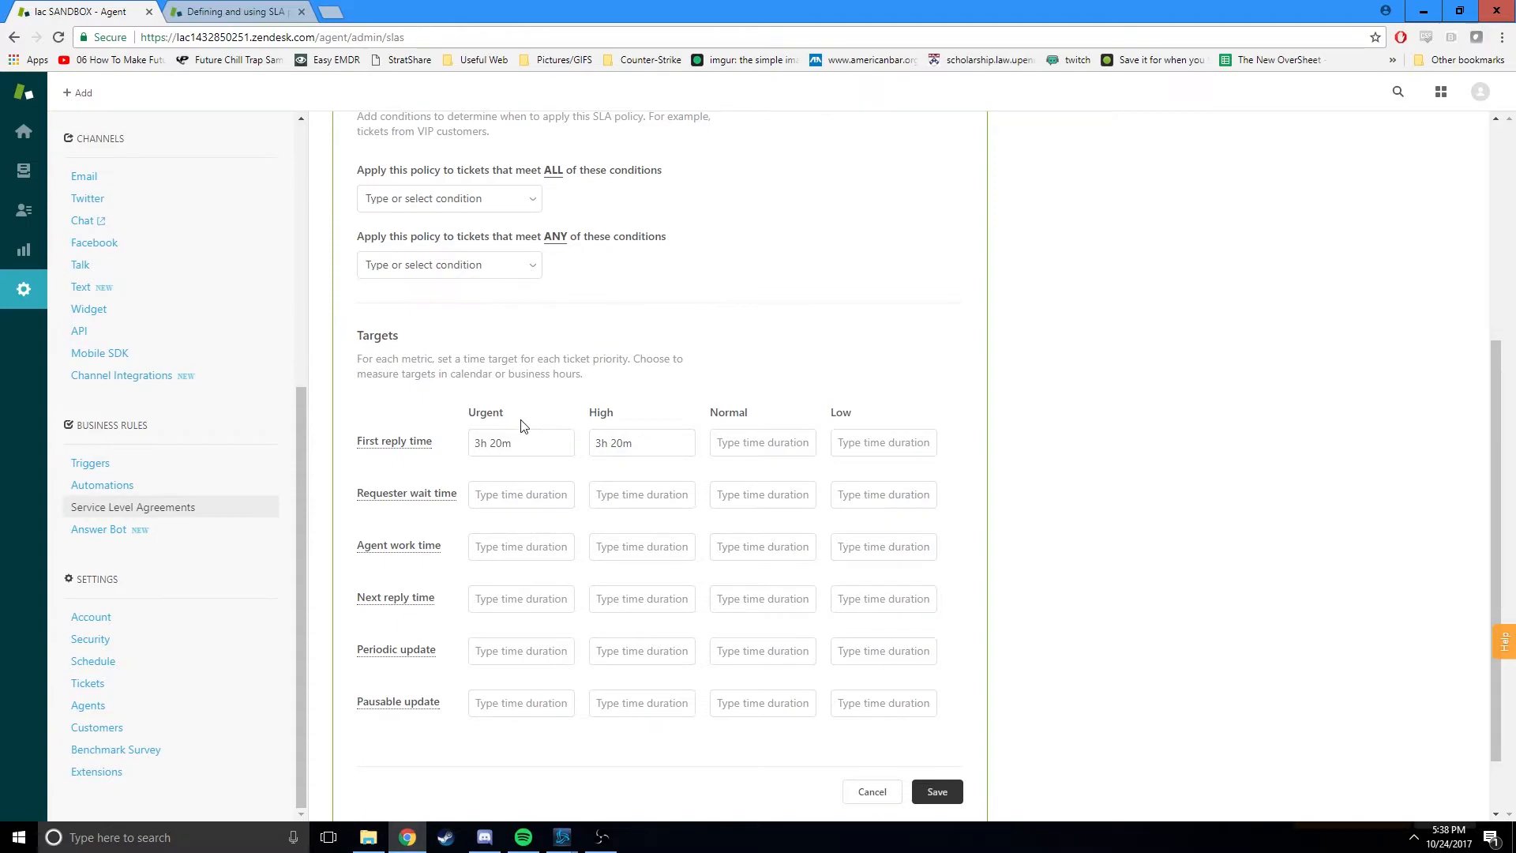
left_click(37, 182)
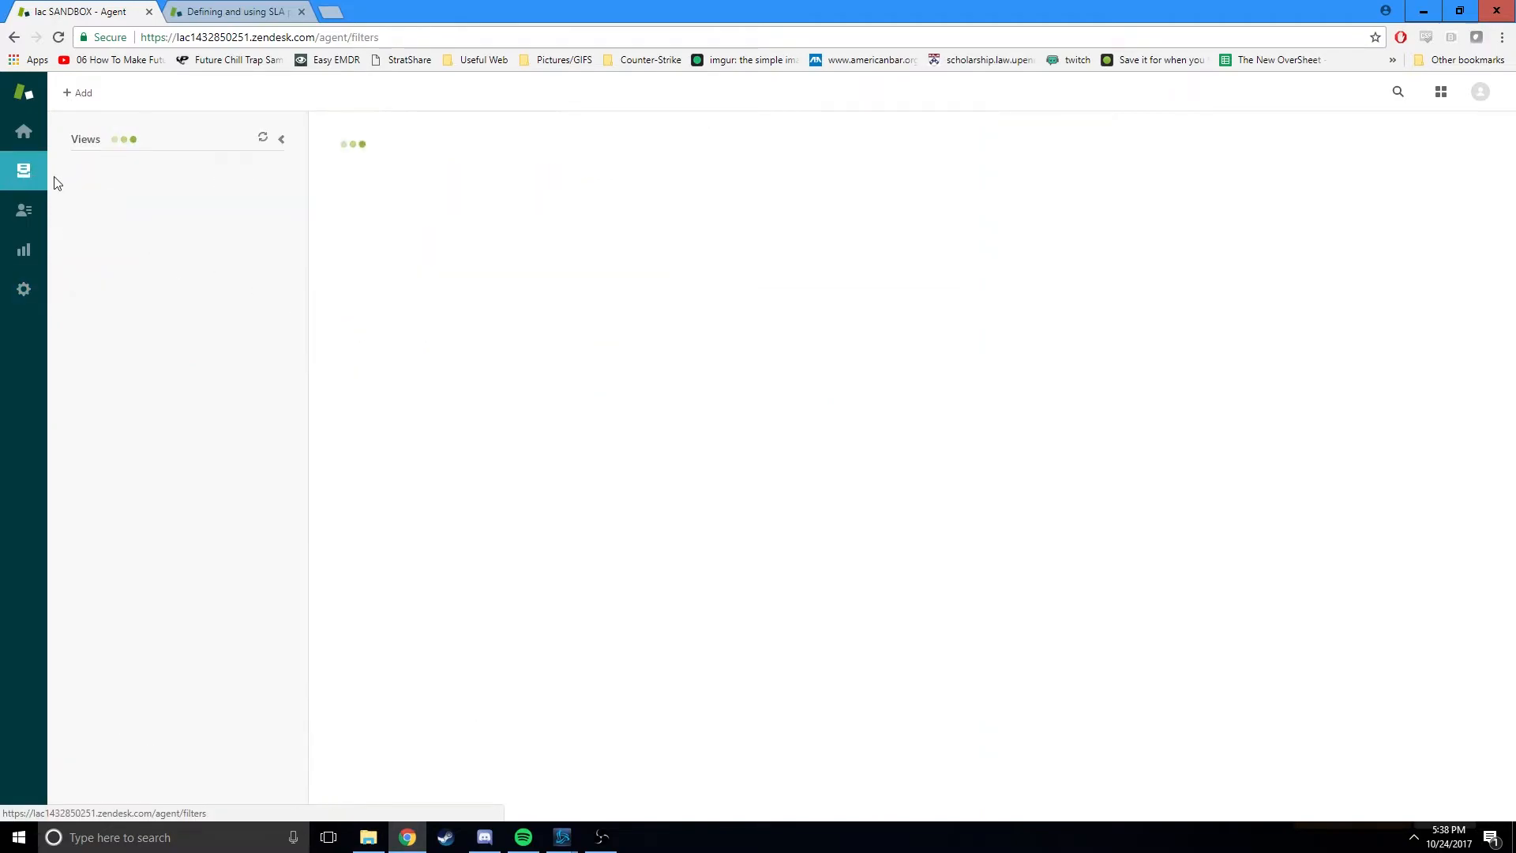
mouse_move(574, 262)
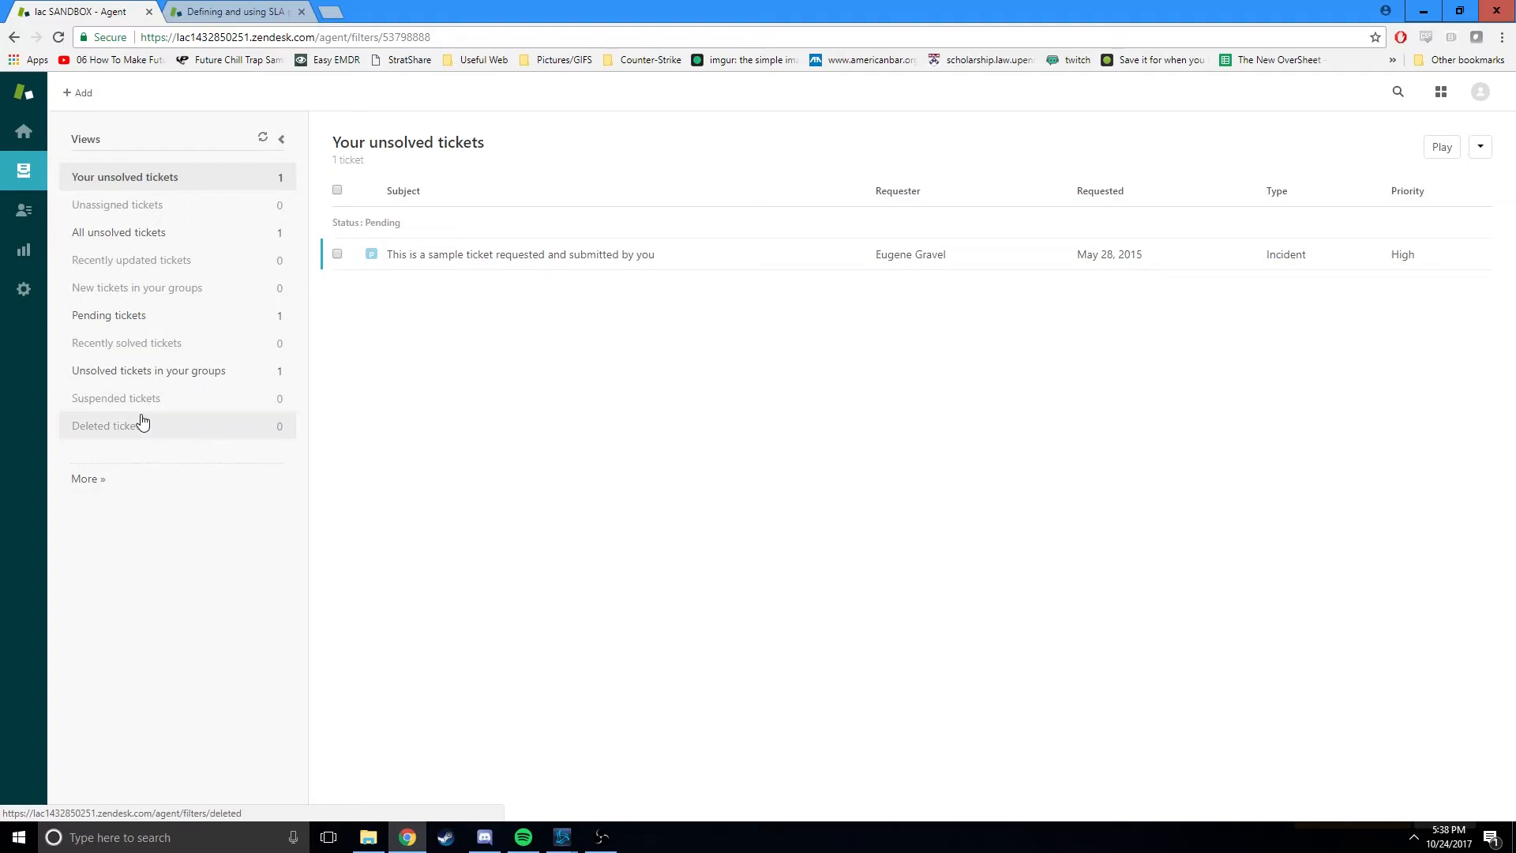
mouse_move(427, 258)
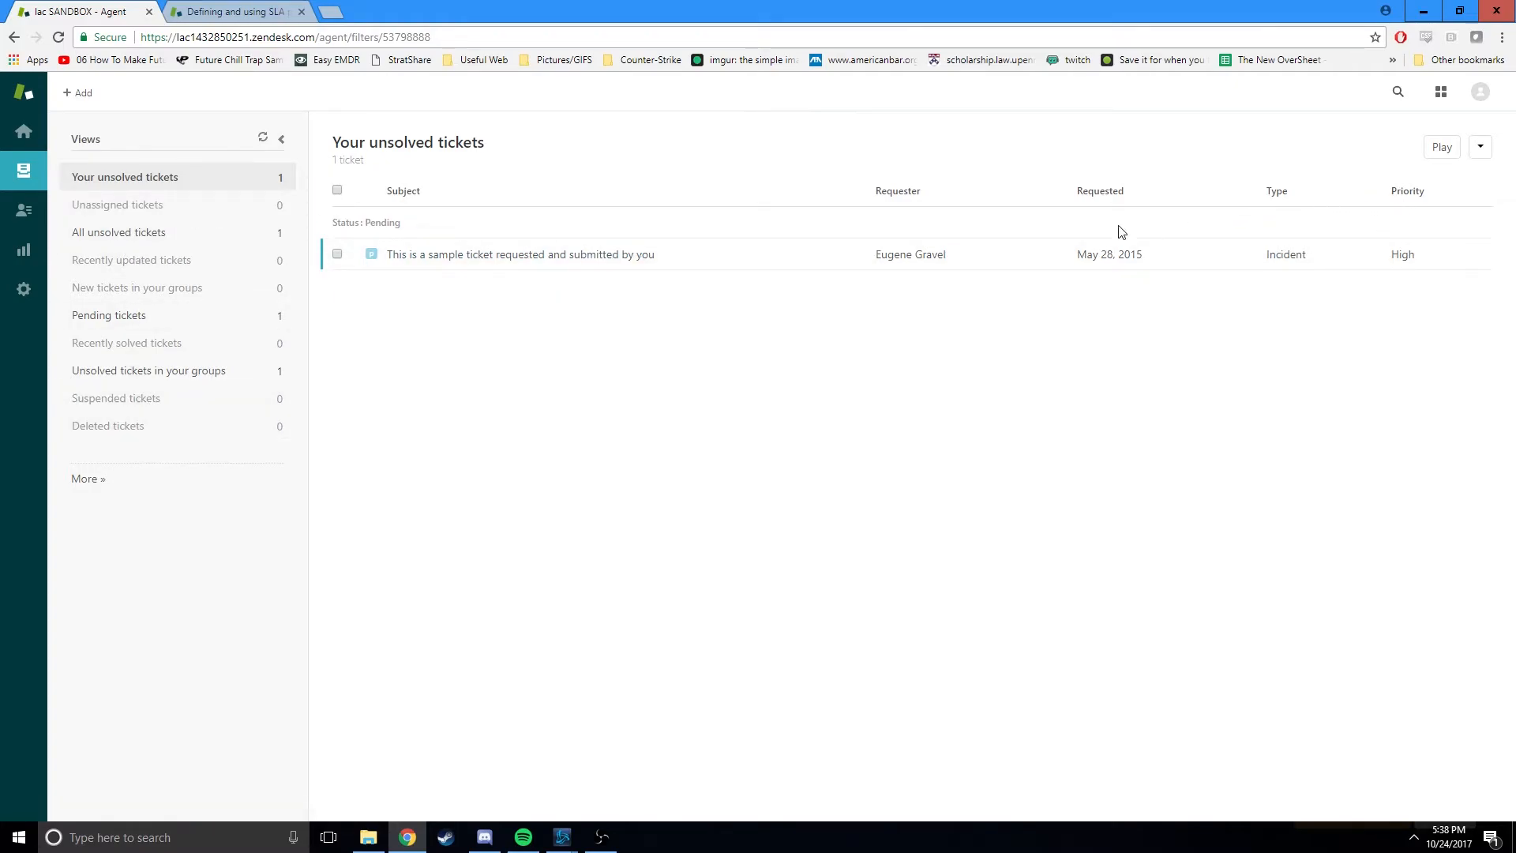
left_click(1483, 151)
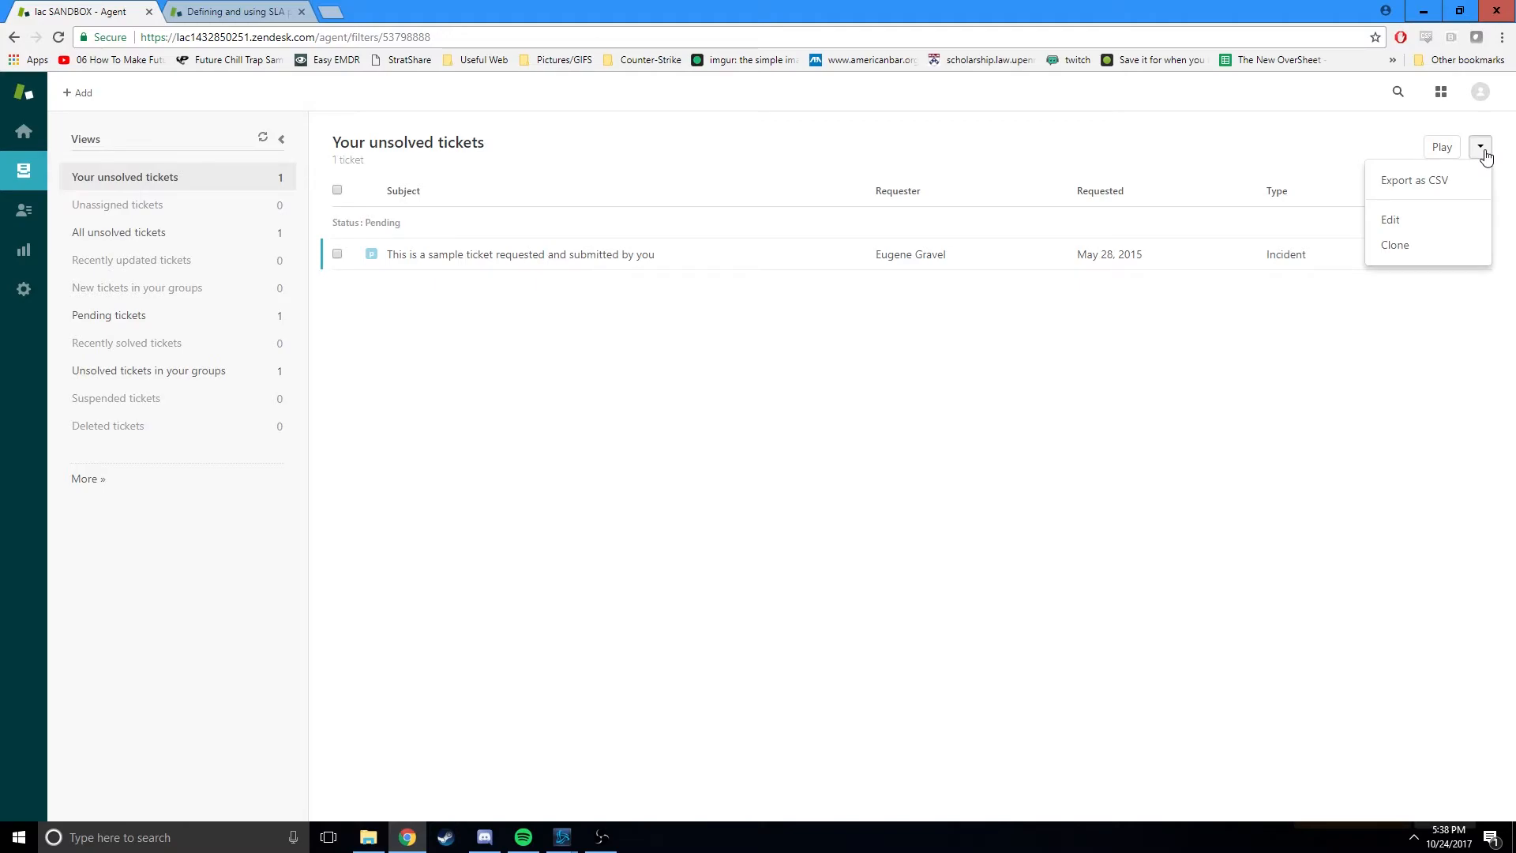
left_click(1400, 229)
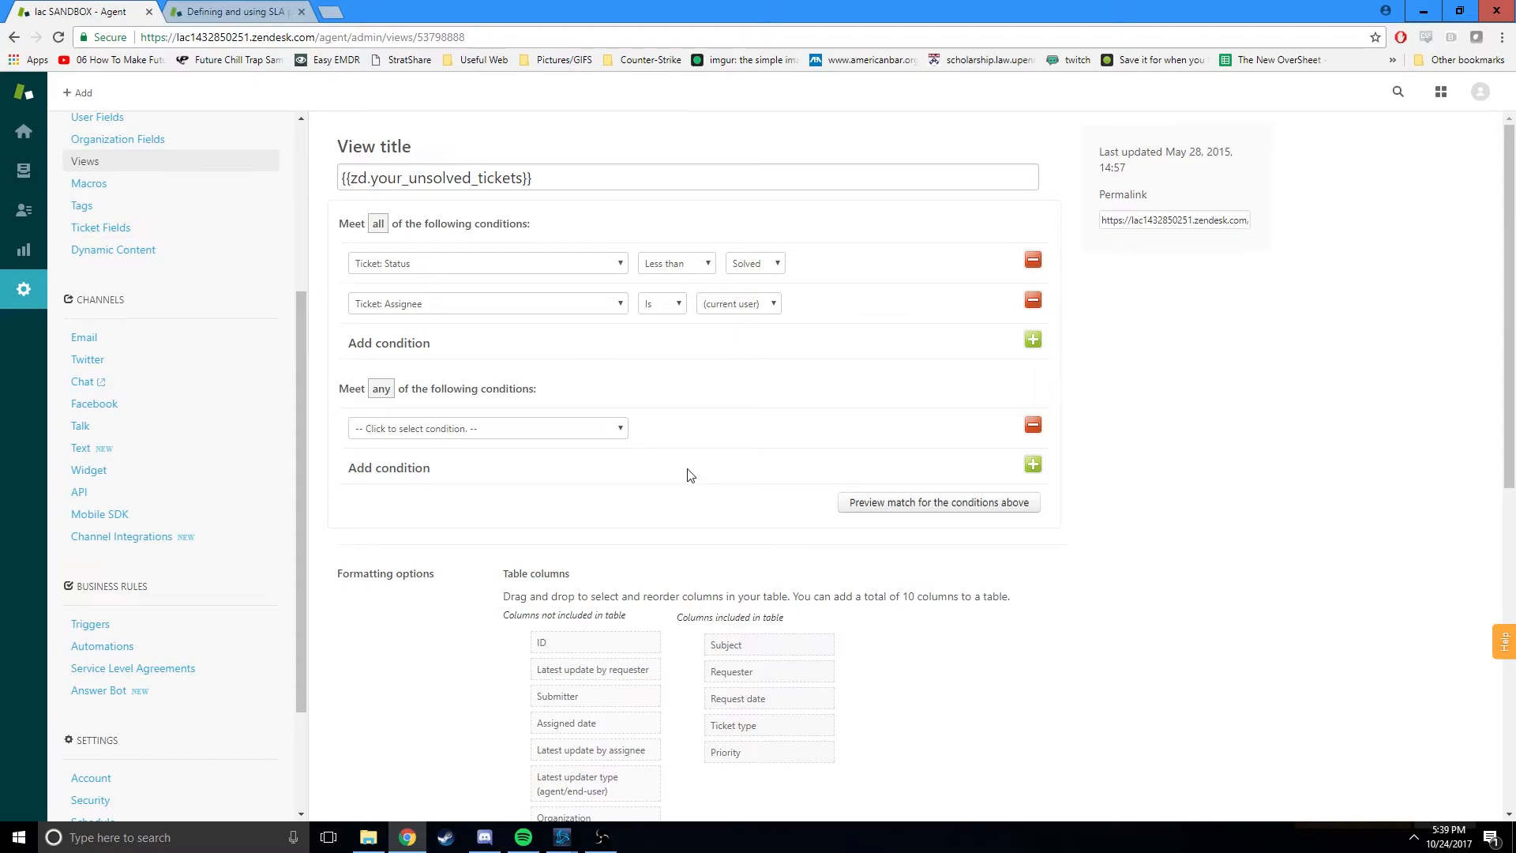
- Add "Next SLA breach" after Priority in the view's included table columns
scroll(688, 475, "down", 4)
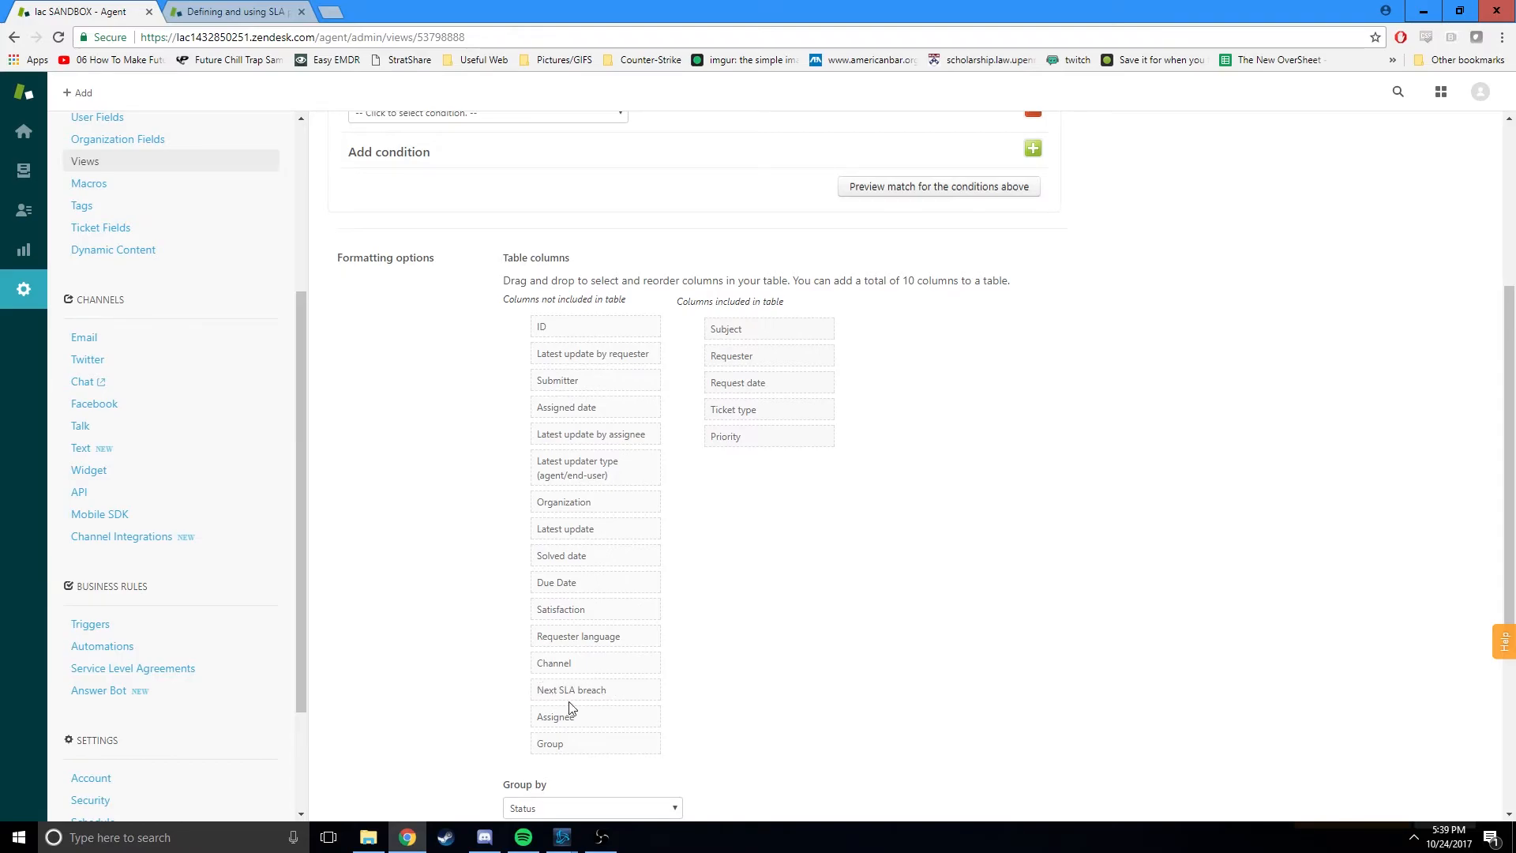
left_click_drag(555, 690, 760, 461)
scroll(729, 506, "down", 3)
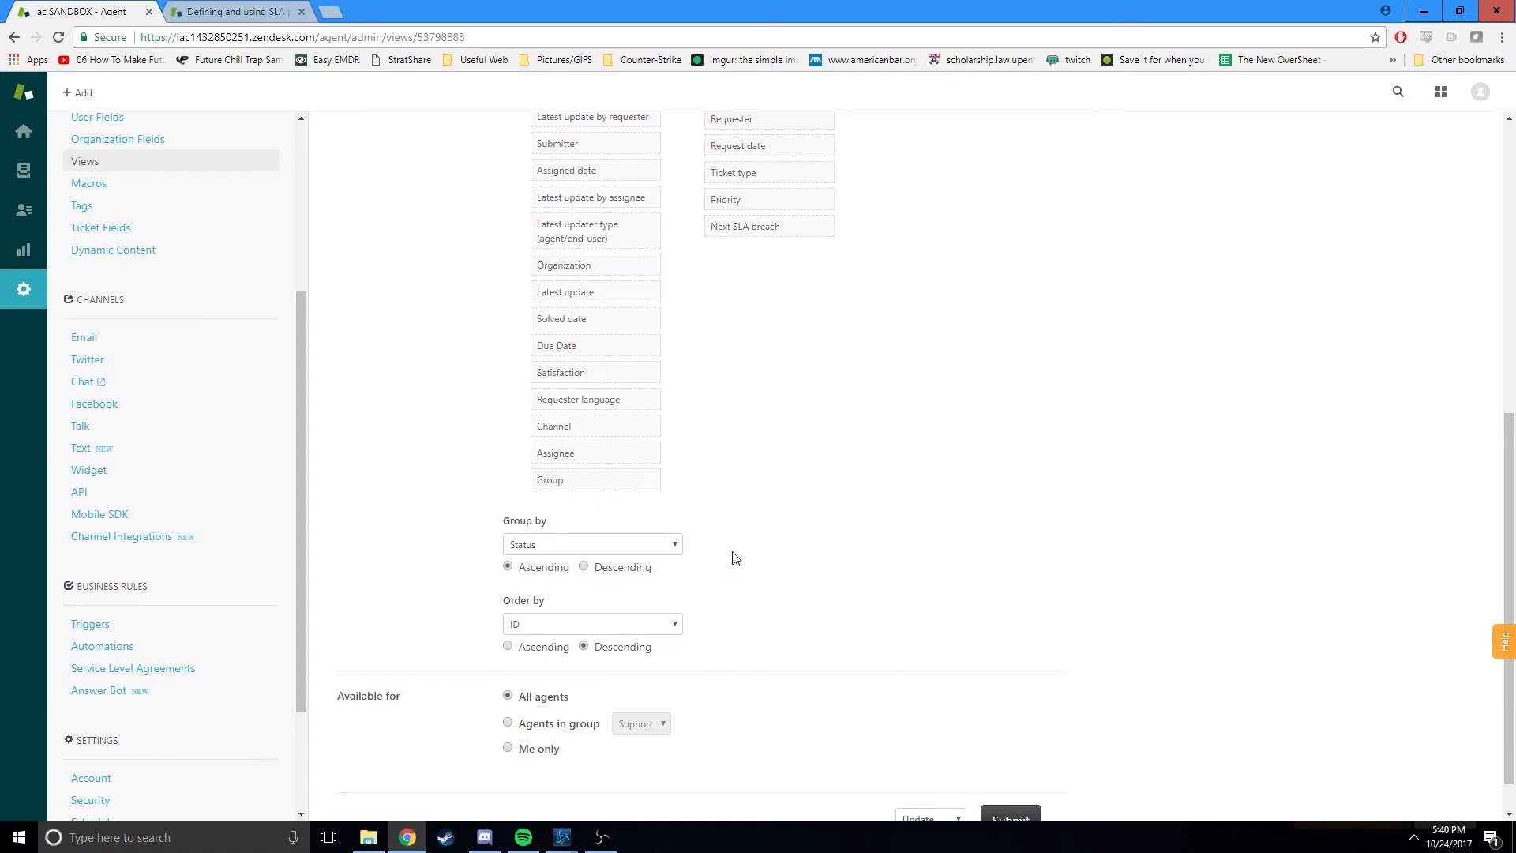
scroll(734, 559, "down", 1)
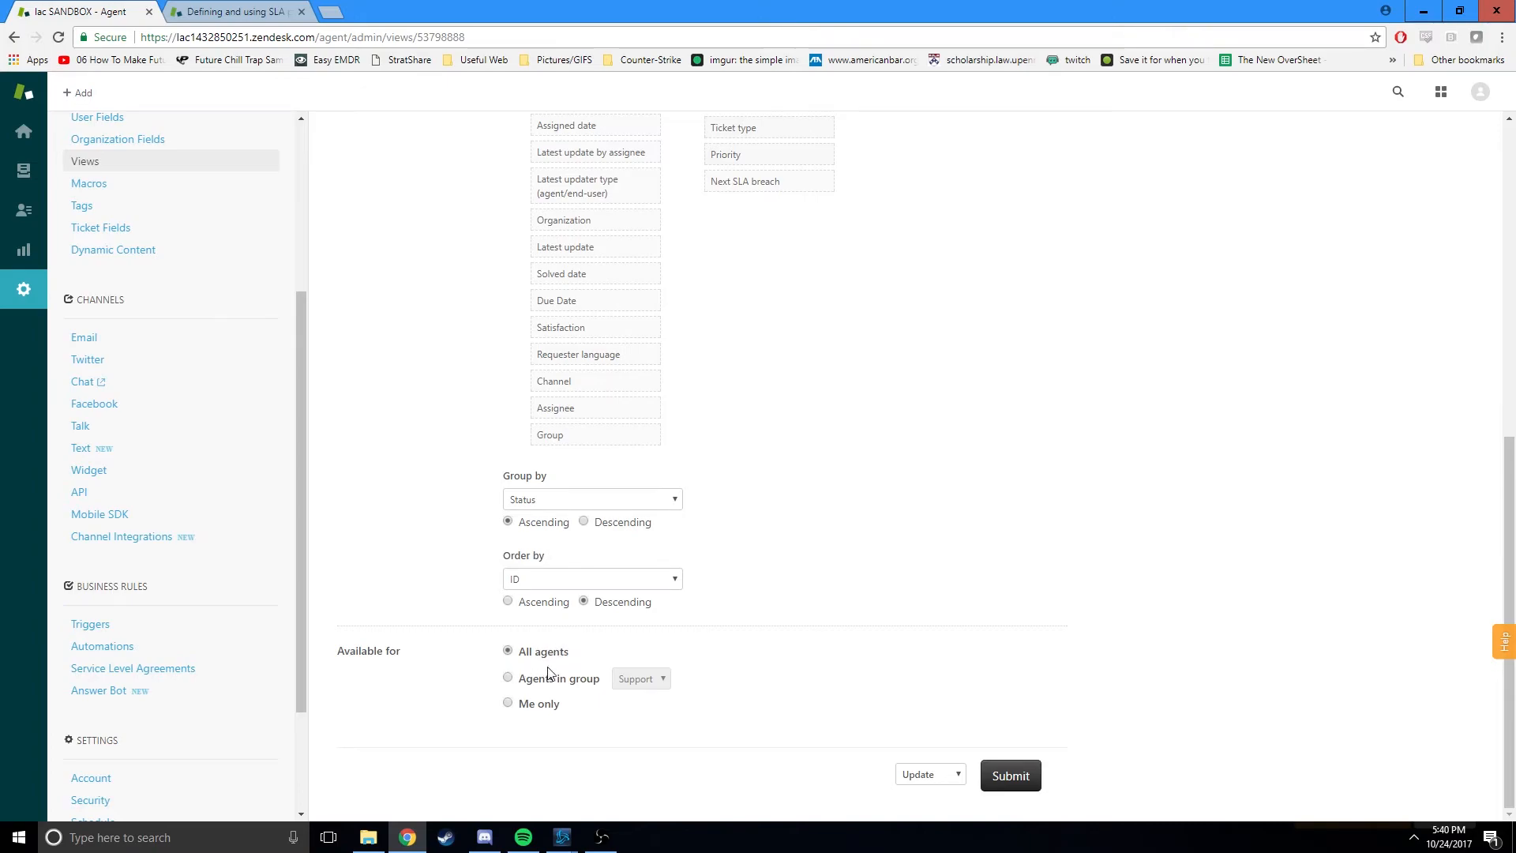
- Try limiting the view's availability to agents in the Support group and to "Me only", and restore it to all agents
scroll(756, 562, "up", 8)
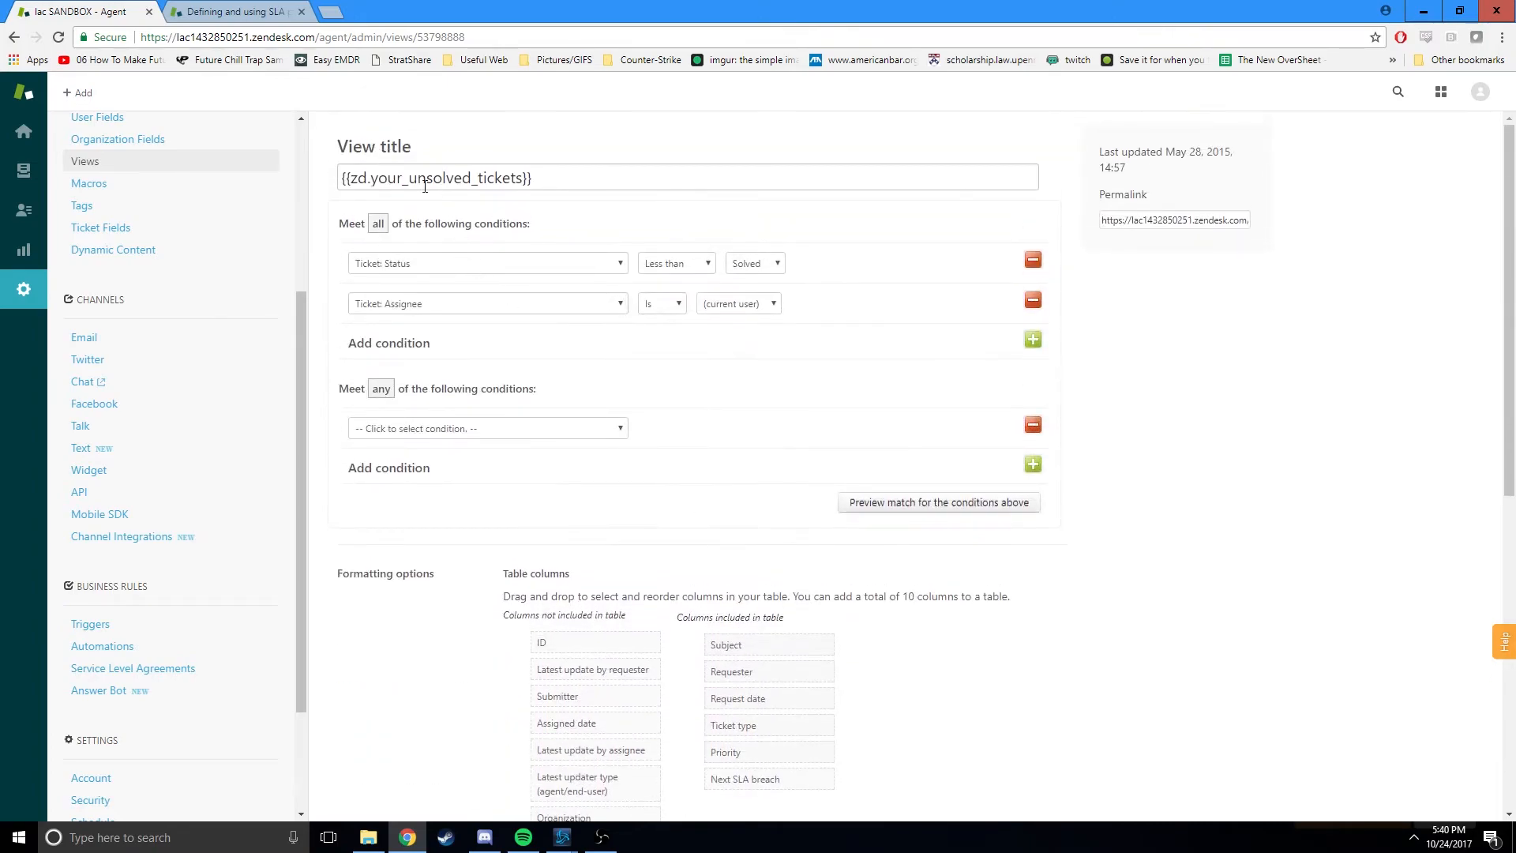
scroll(672, 510, "down", 8)
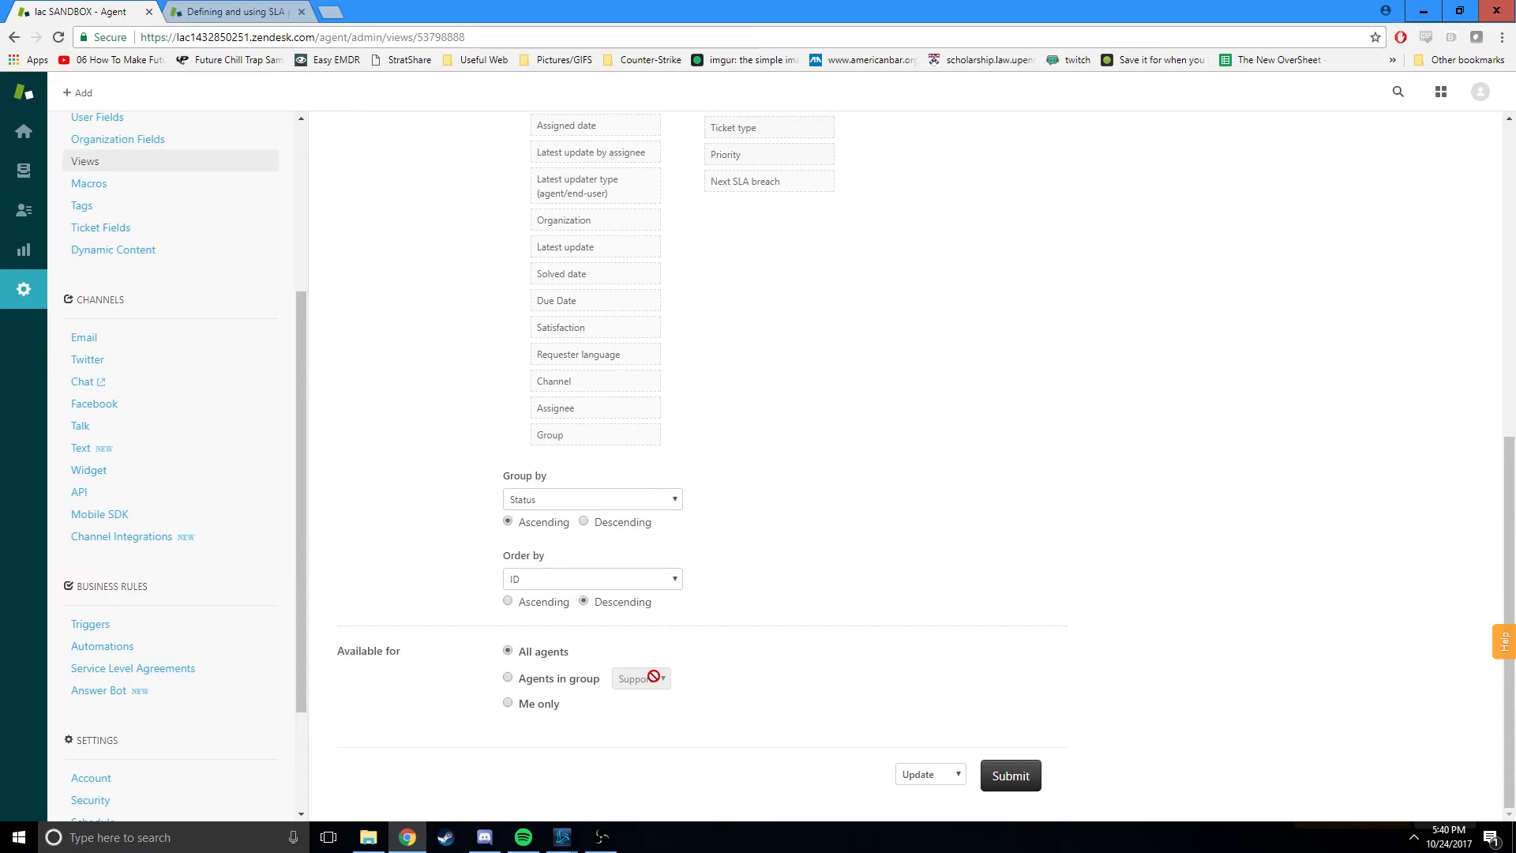
left_click(508, 678)
left_click(643, 678)
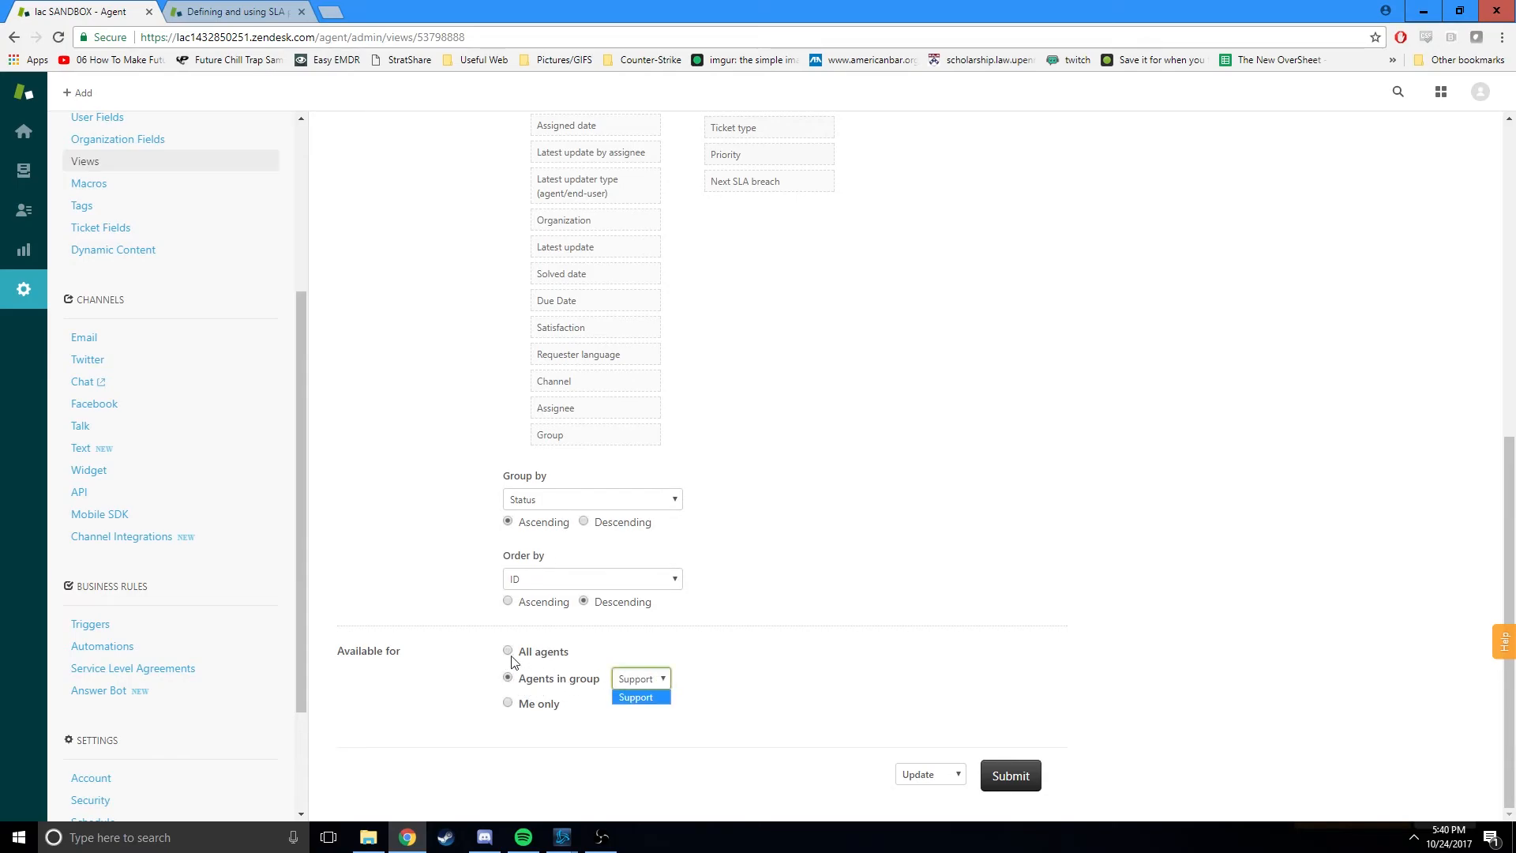
left_click(463, 650)
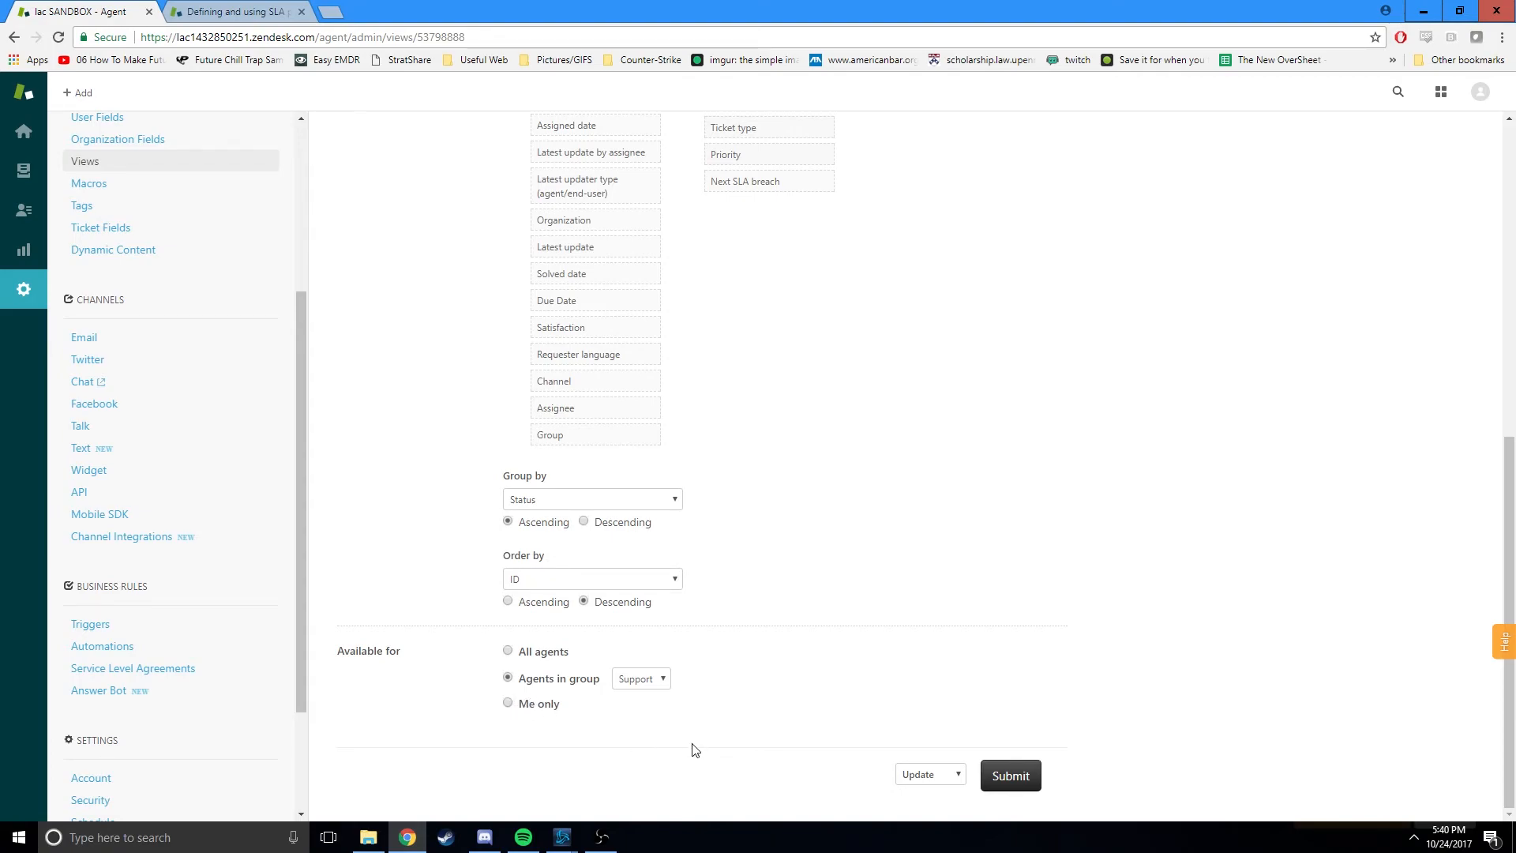
left_click(508, 704)
left_click(529, 654)
- Submit the updated view and return to the "Your unsolved tickets" list
left_click(1010, 776)
scroll(823, 623, "up", 2)
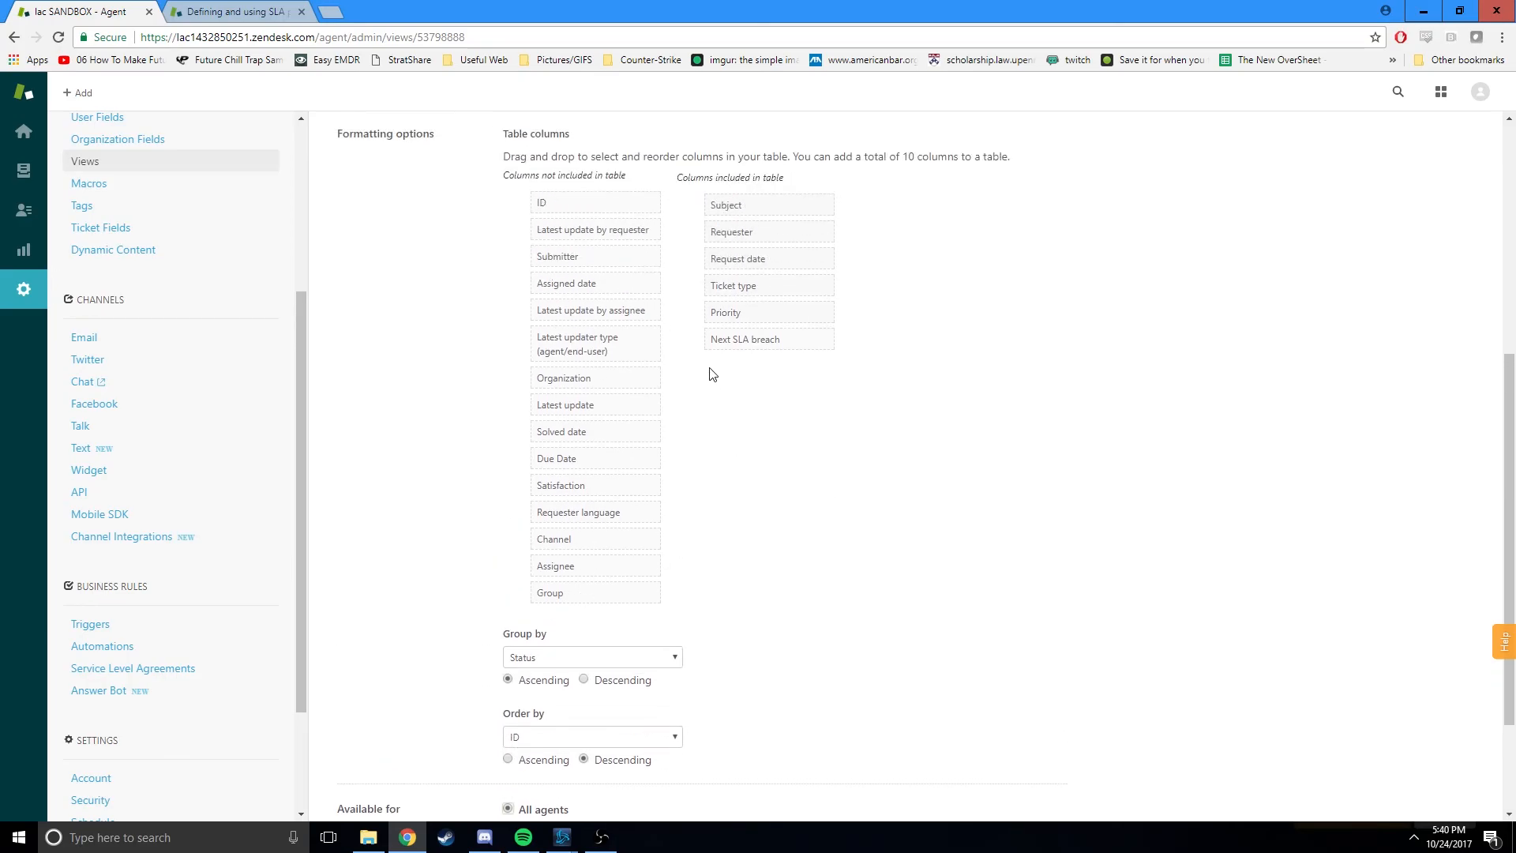
scroll(764, 617, "down", 2)
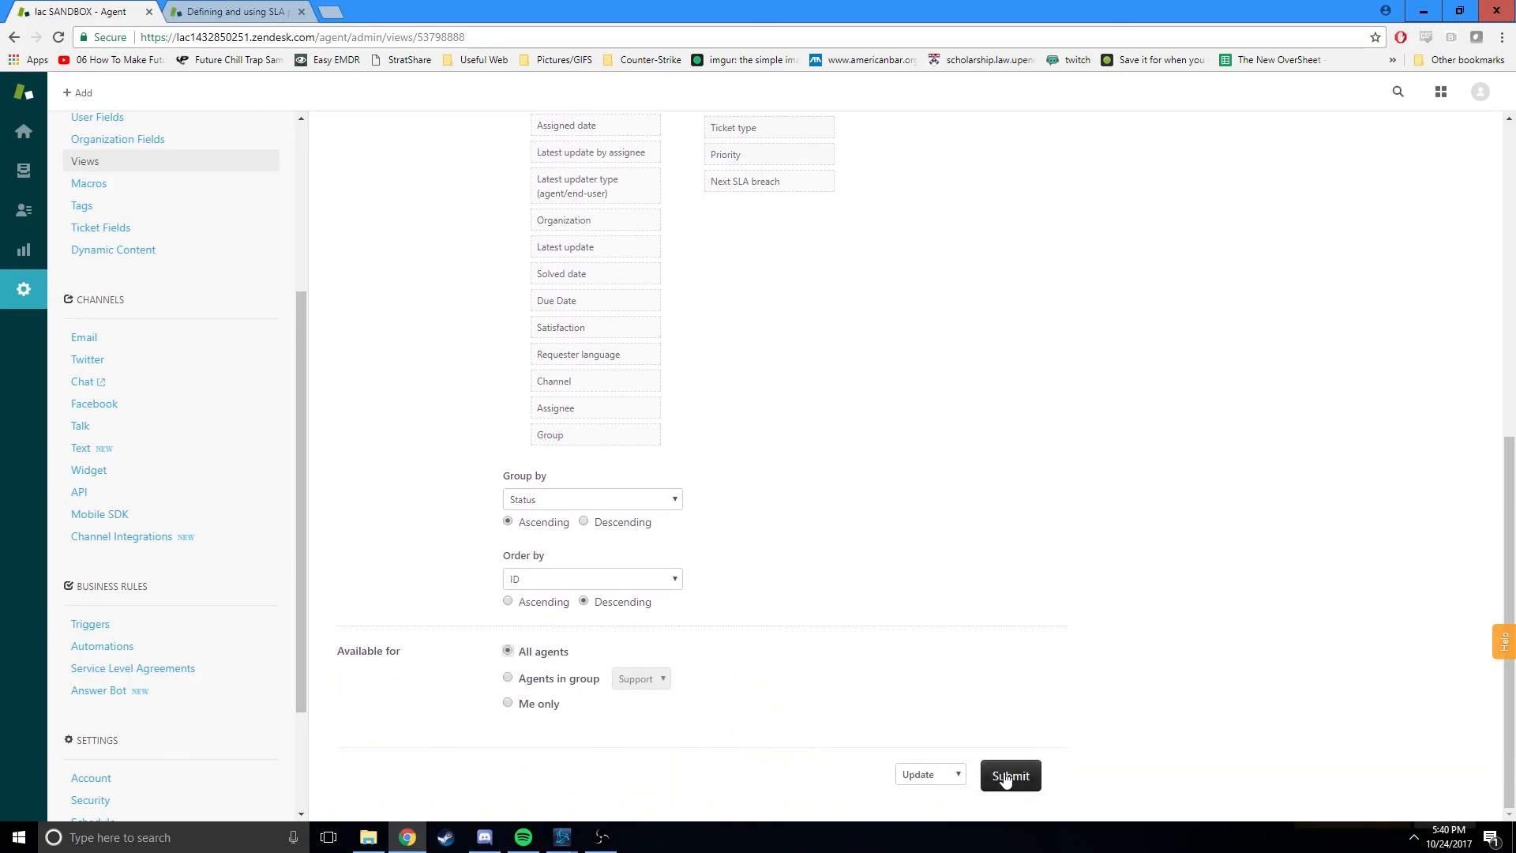
left_click(1019, 789)
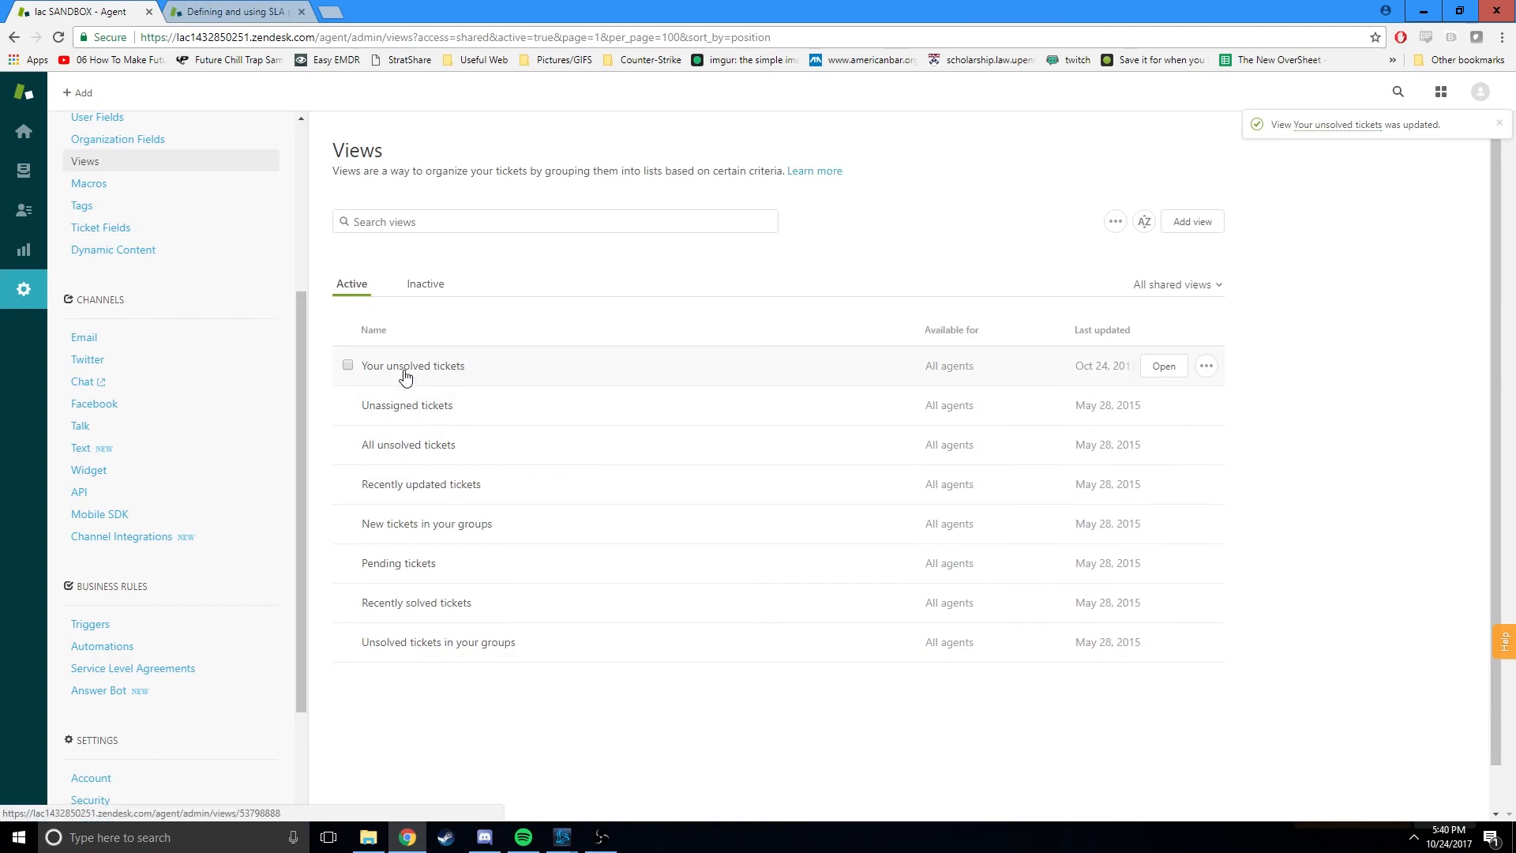
left_click(24, 173)
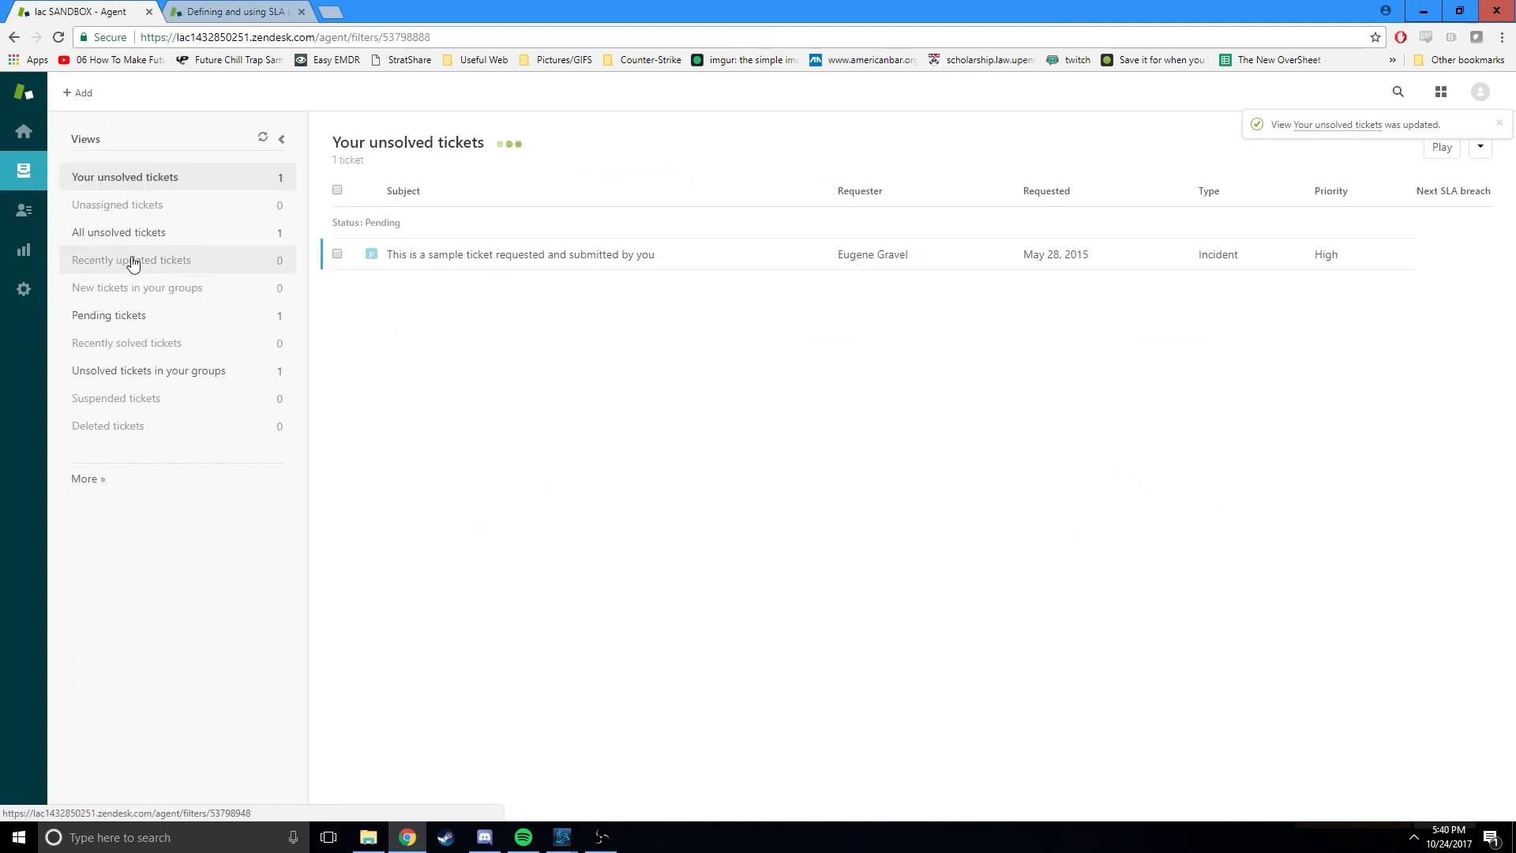